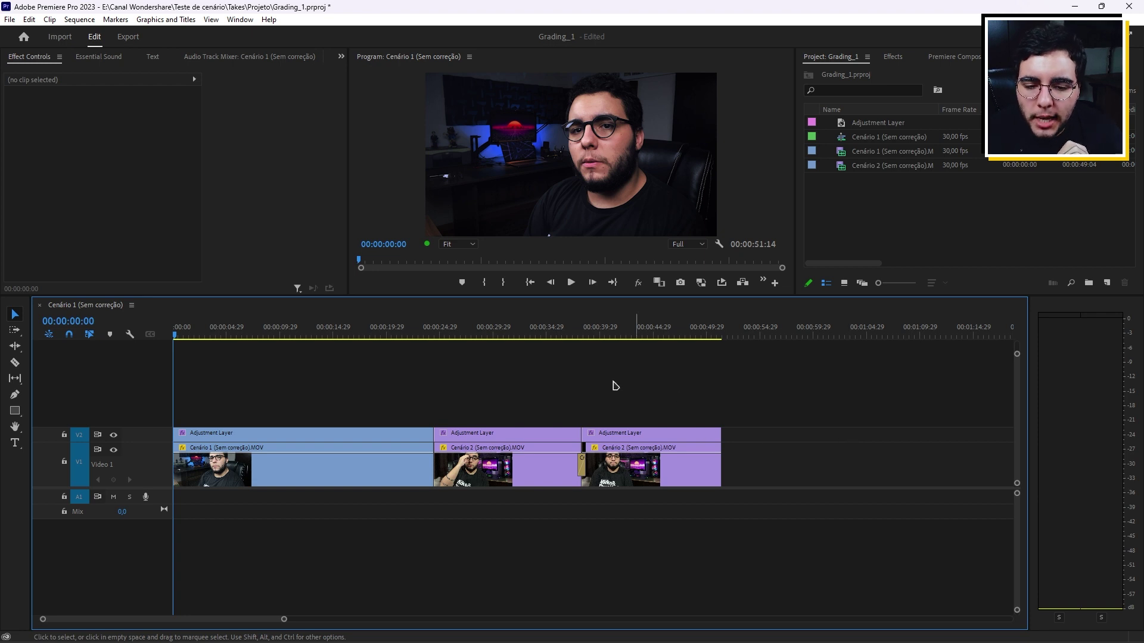
# Step: Scrub through the sequence to preview it, then return to the start
pyautogui.moveTo(312, 330); pyautogui.dragTo(269, 331)
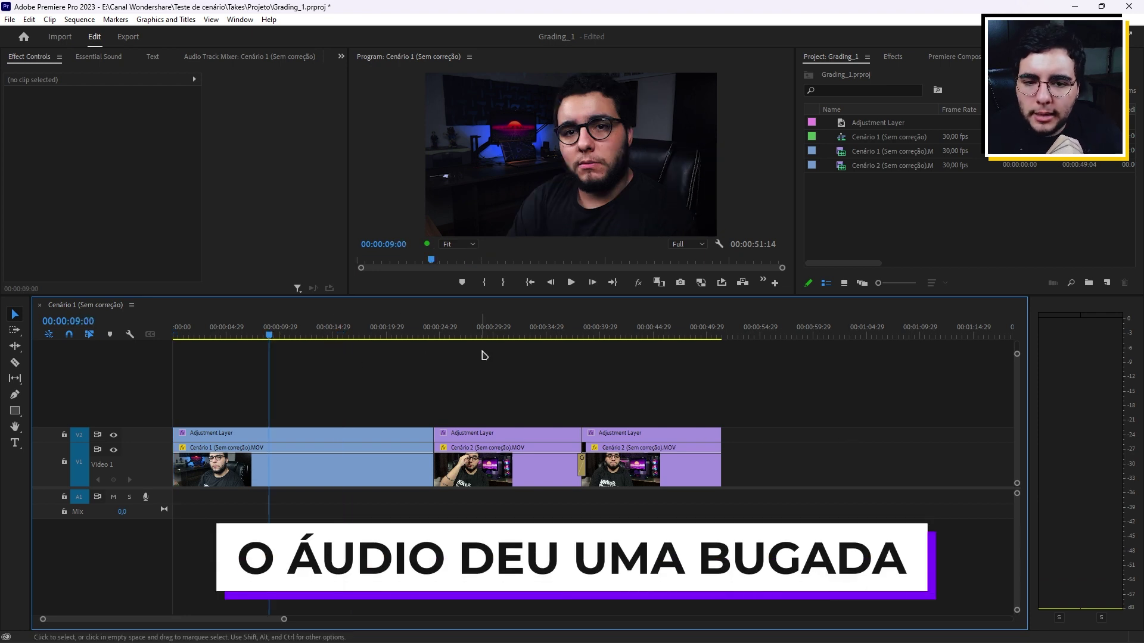
pyautogui.click(501, 329)
pyautogui.click(529, 282)
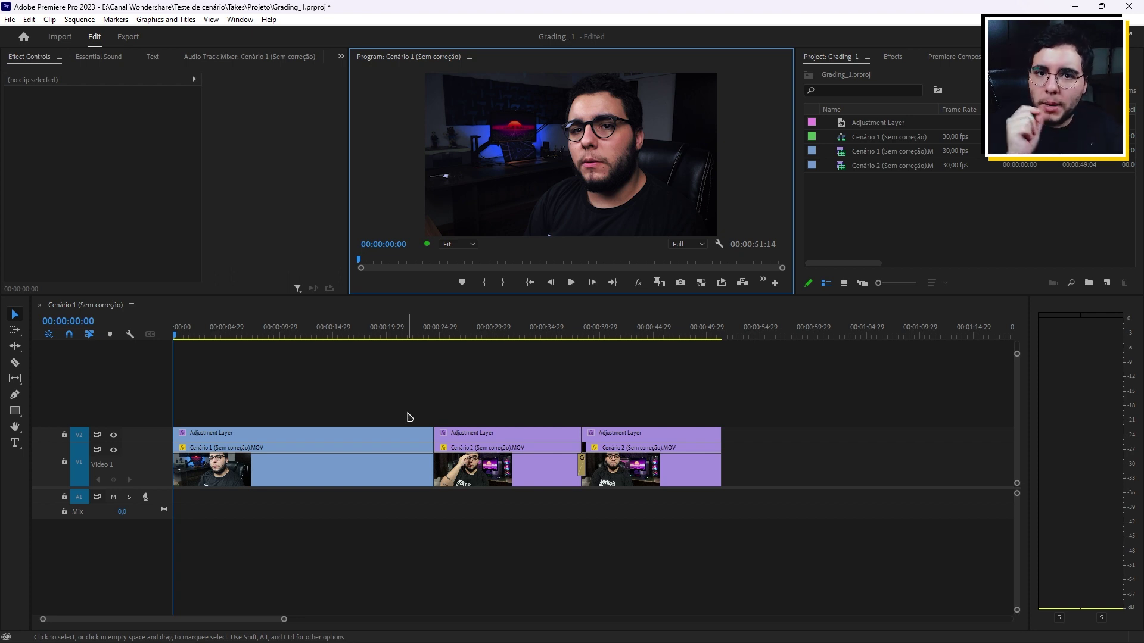
# Step: Set the sequence Out point at 00:00:24:15 so only the first clip is exported
pyautogui.click(250, 382)
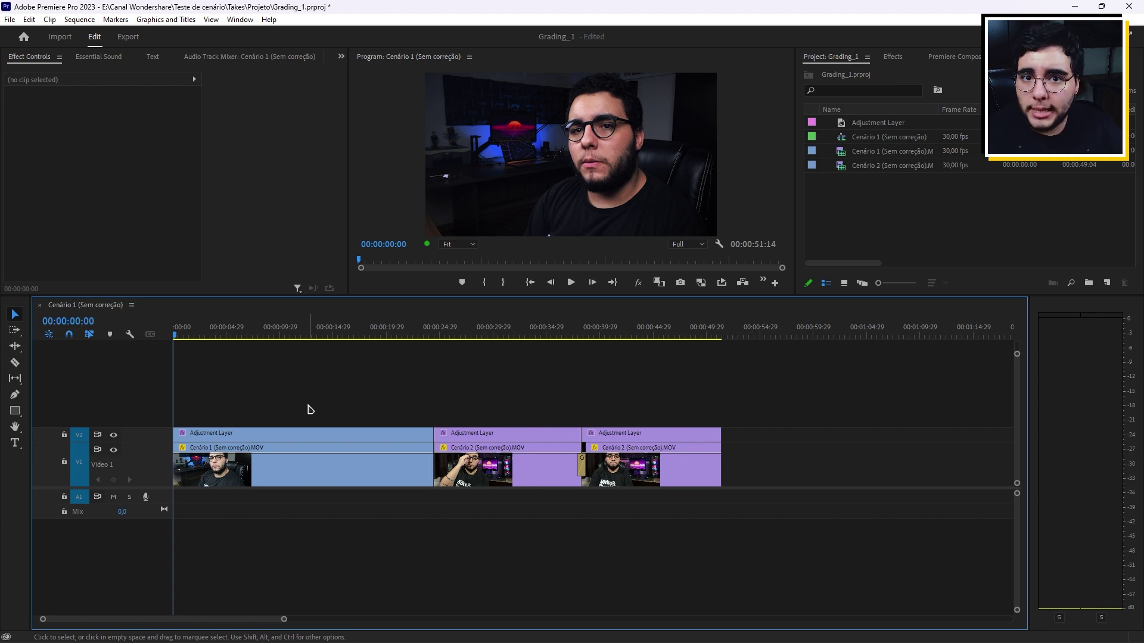
pyautogui.hotkey('ctrl', 'a')
pyautogui.click(434, 334)
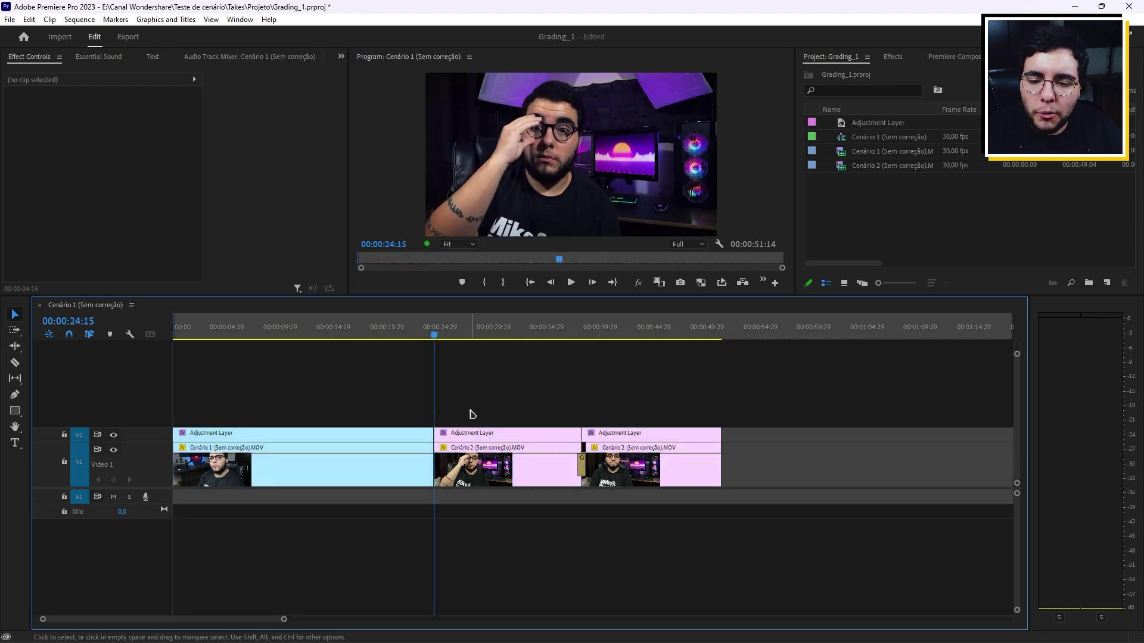
pyautogui.press('o')
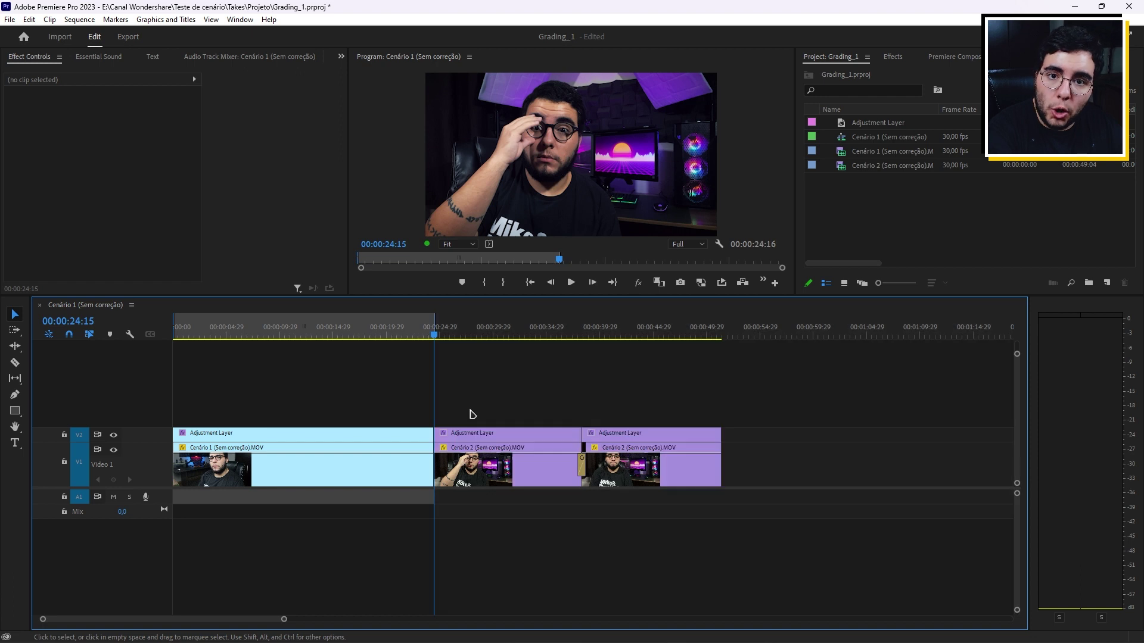
pyautogui.press('Home')
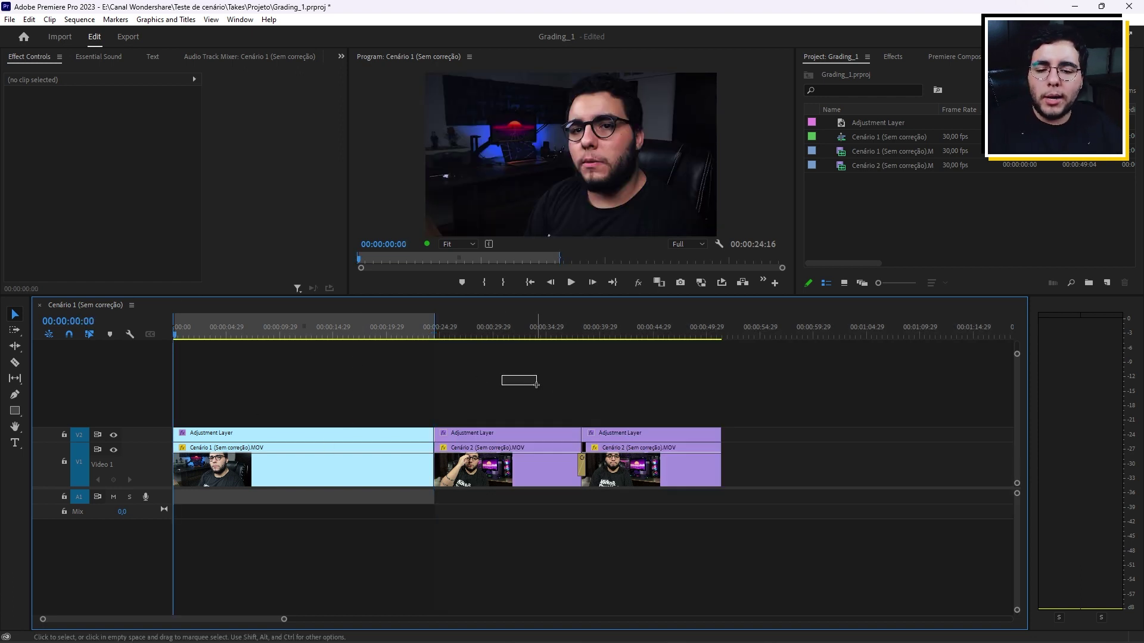
pyautogui.moveTo(536, 384); pyautogui.dragTo(734, 487)
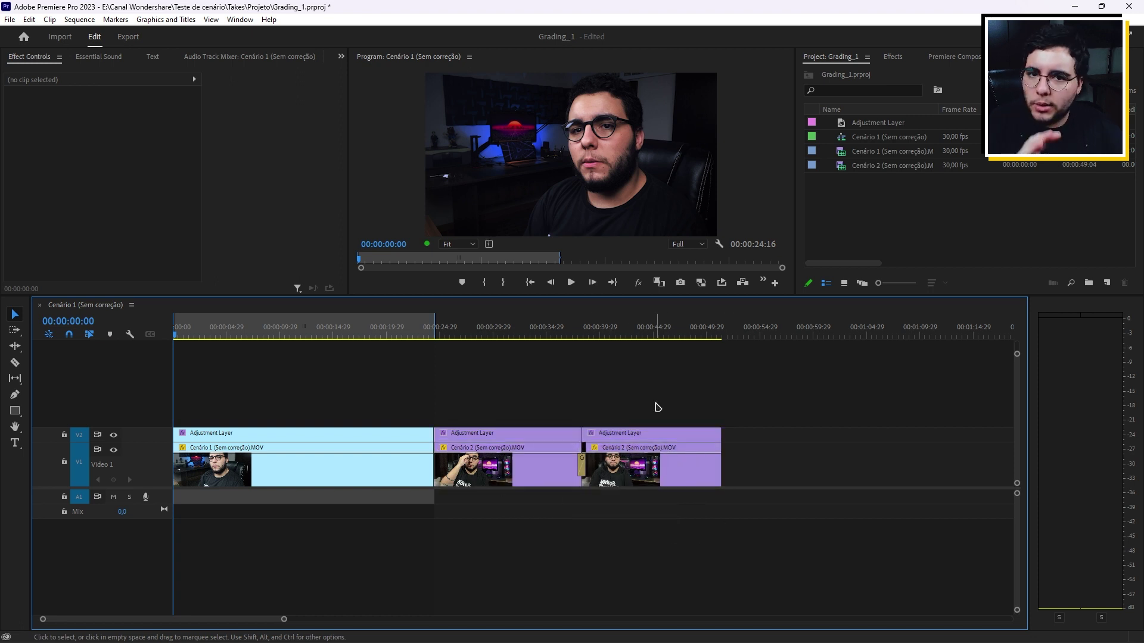
pyautogui.moveTo(566, 391); pyautogui.dragTo(700, 508)
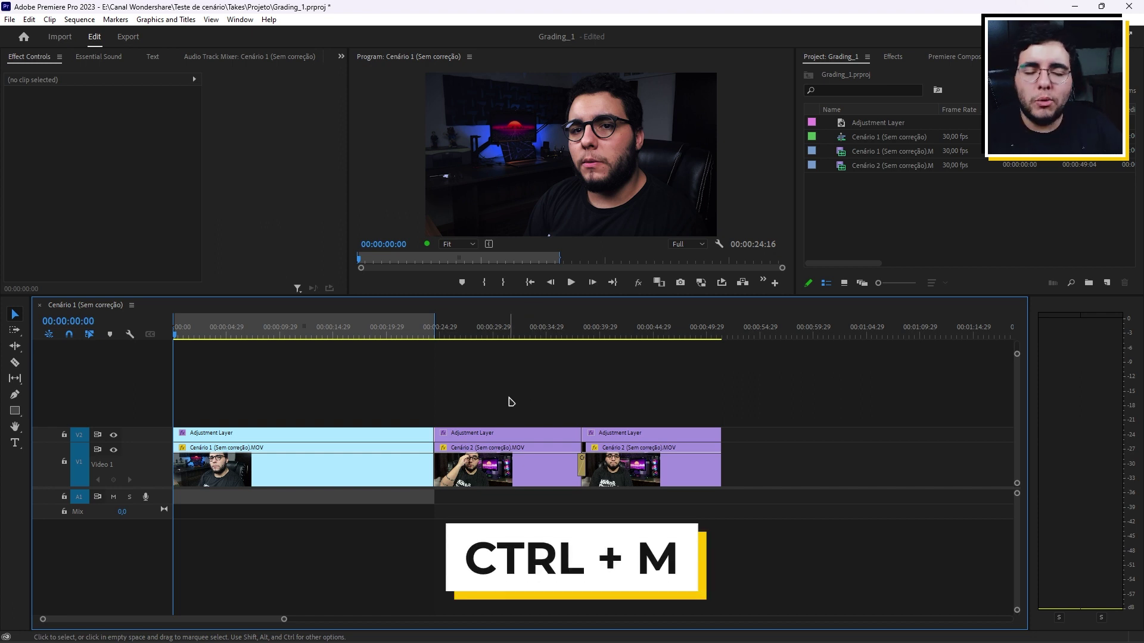
# Step: Dismiss the File menu and go to the Export workspace, set to H.264 UHD 30 fps
pyautogui.click(9, 19)
pyautogui.moveTo(53, 398)
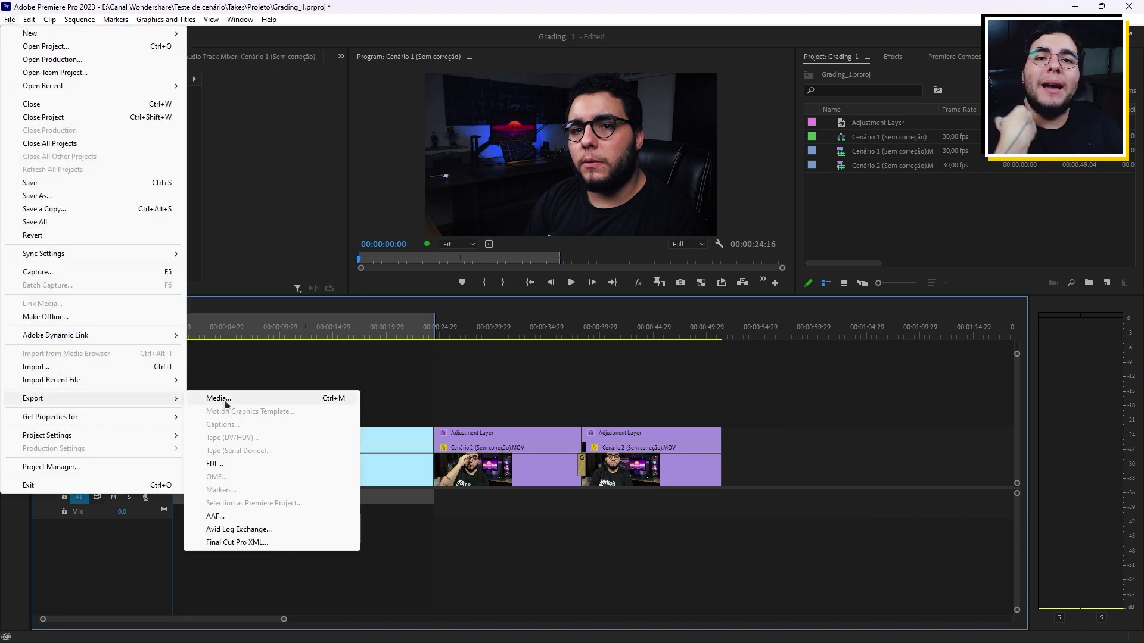
pyautogui.click(455, 375)
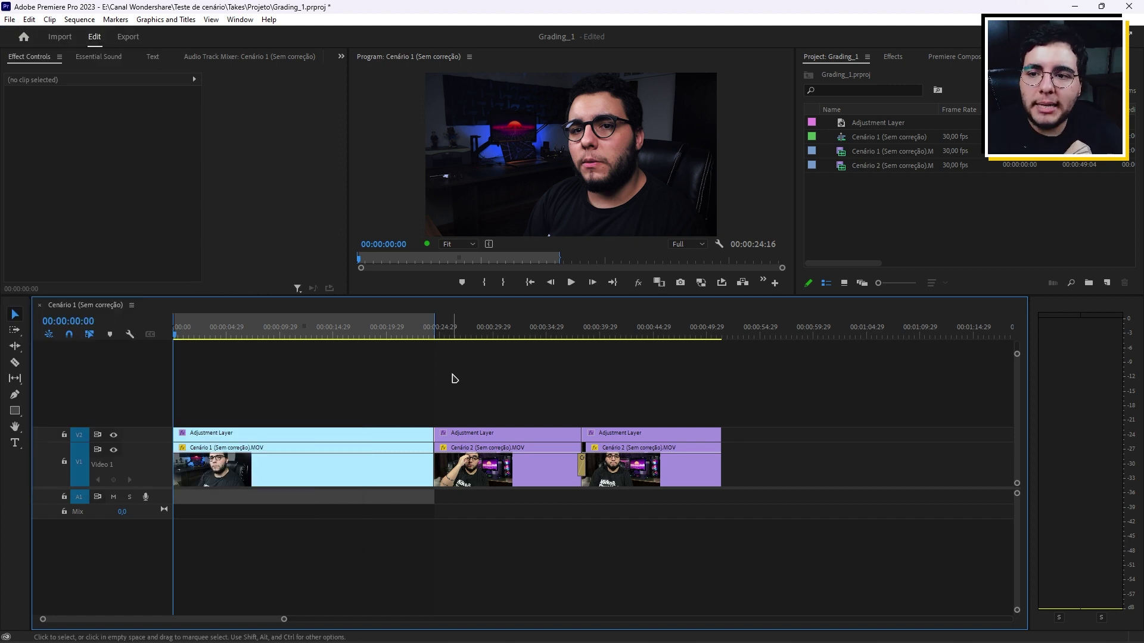
pyautogui.click(129, 38)
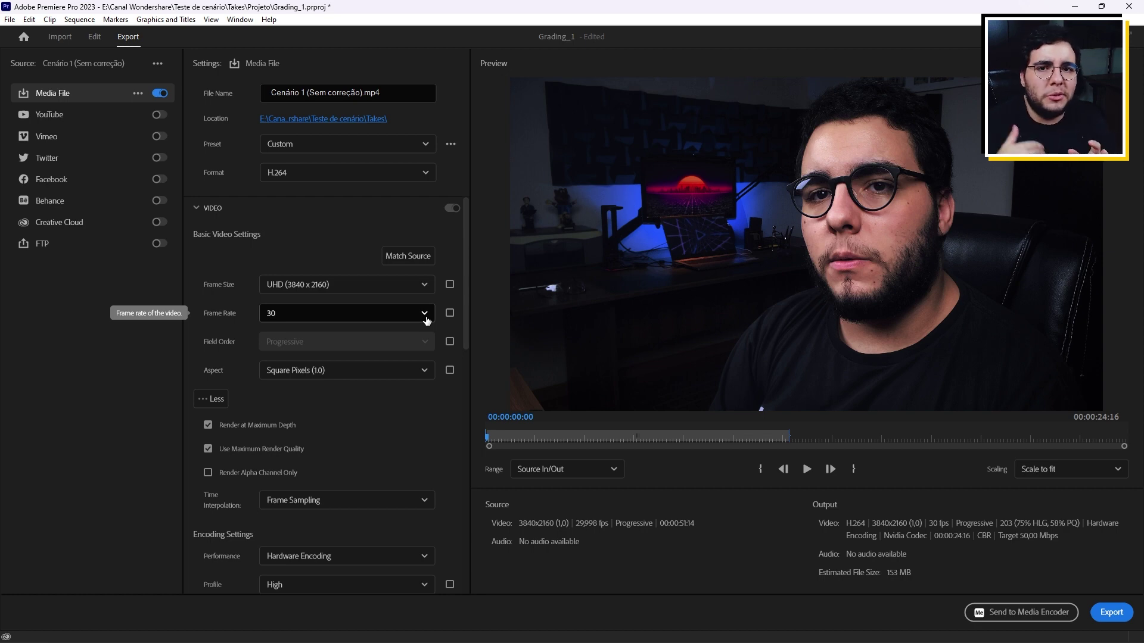
# Step: Rename the export file RENDERIZAR COM QUALIDADE.mp4 and keep the Takes folder as location
pyautogui.click(394, 93)
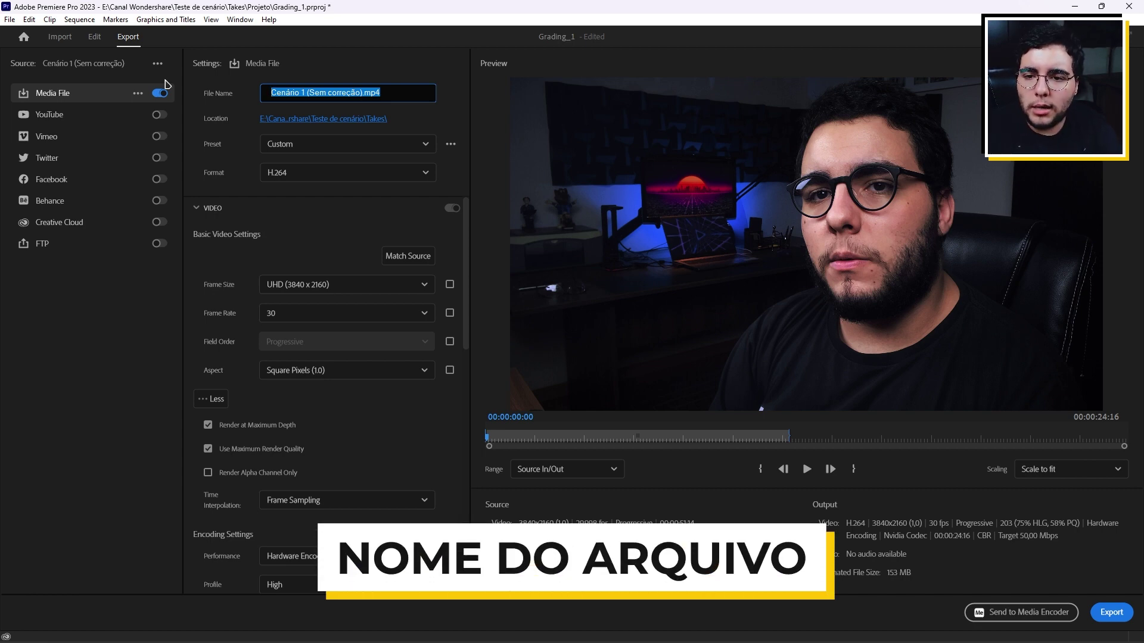
pyautogui.write('RENDERIZAR COM QUALIDADE')
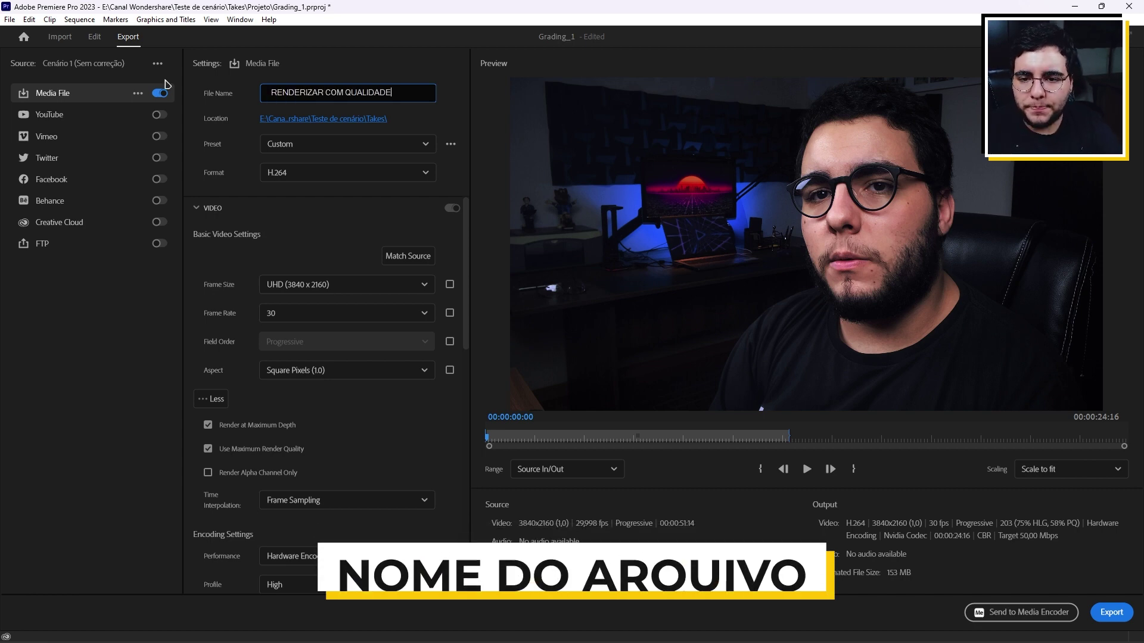
pyautogui.click(217, 124)
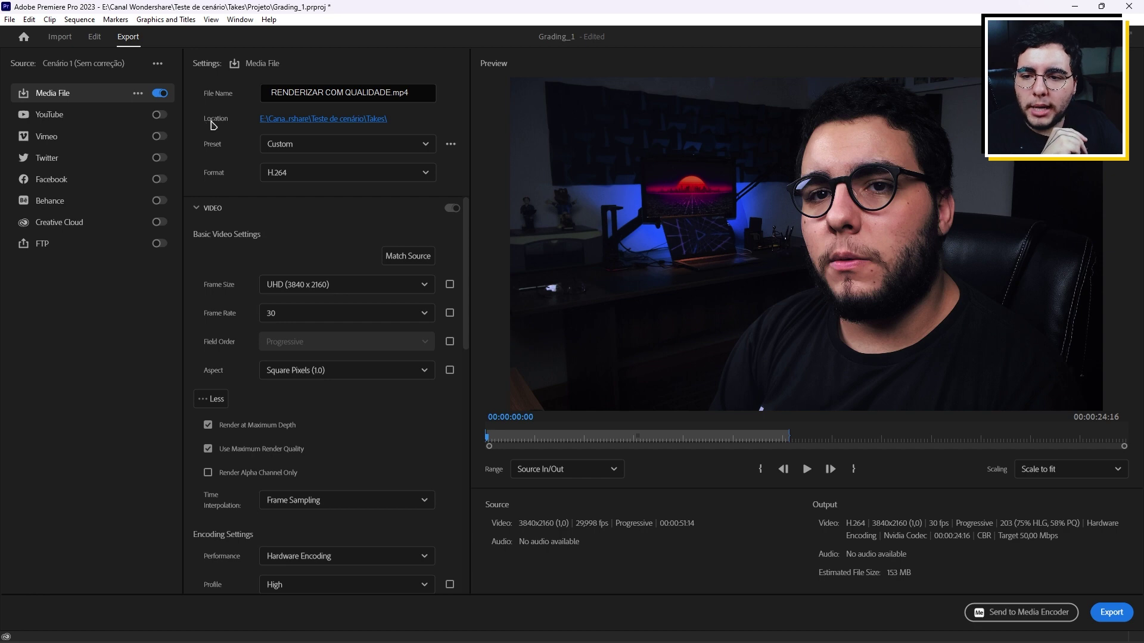
pyautogui.click(304, 119)
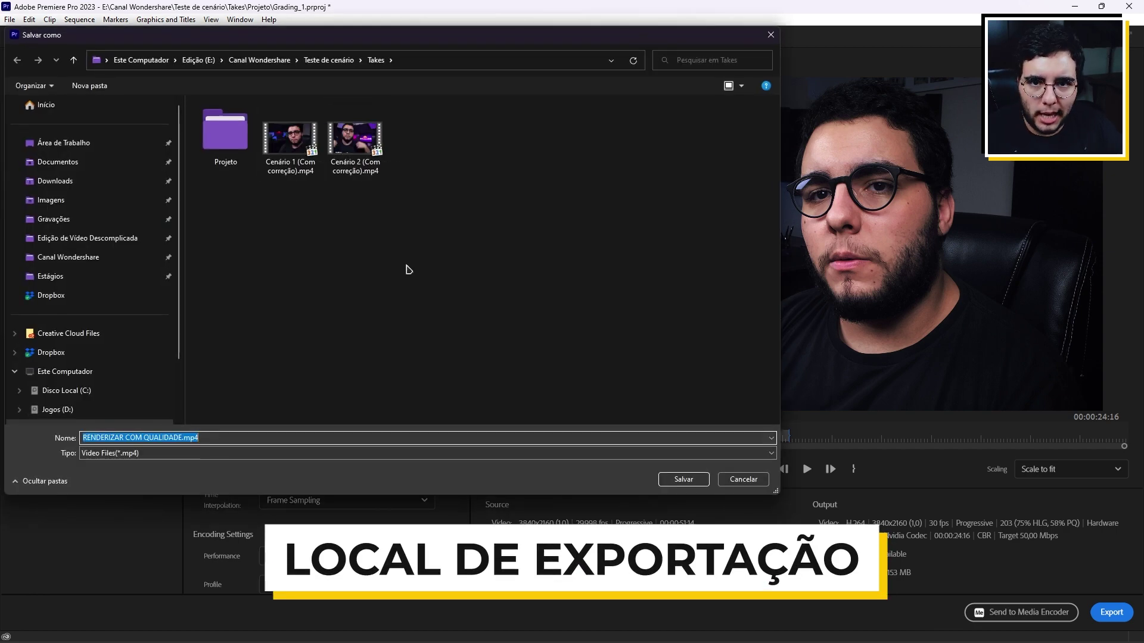
pyautogui.click(691, 477)
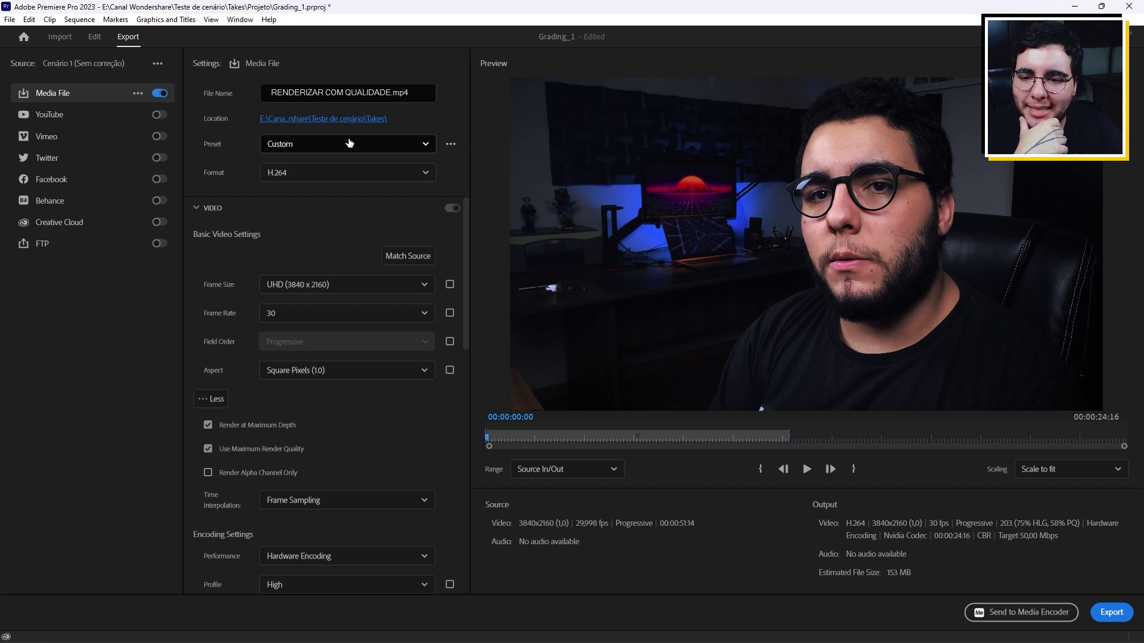
pyautogui.click(350, 144)
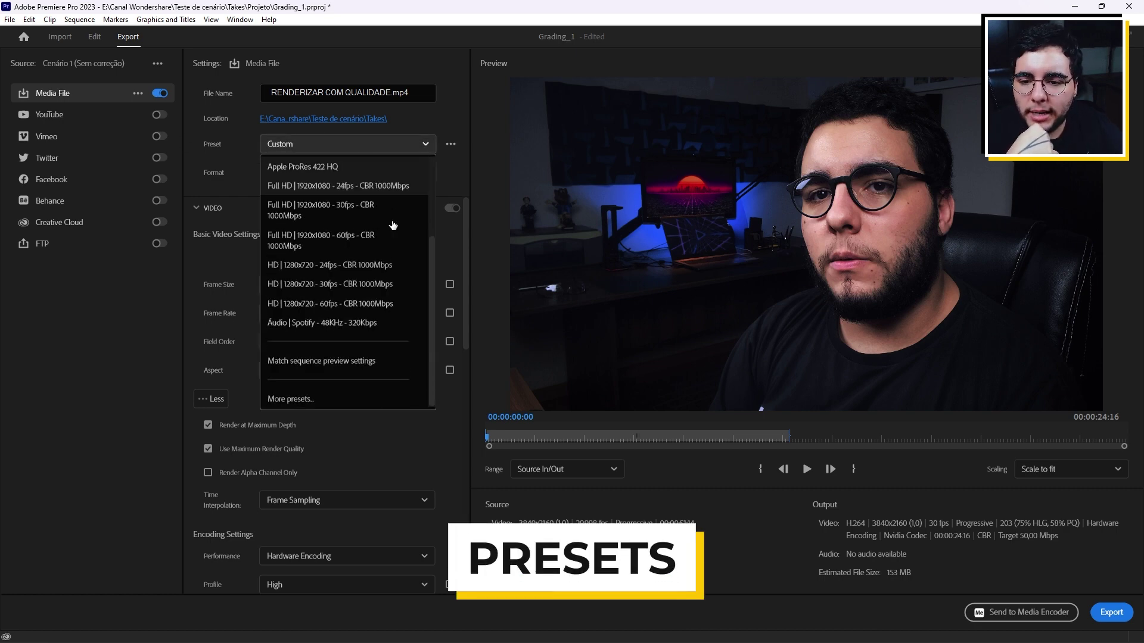
pyautogui.scroll(2, 371, 379)
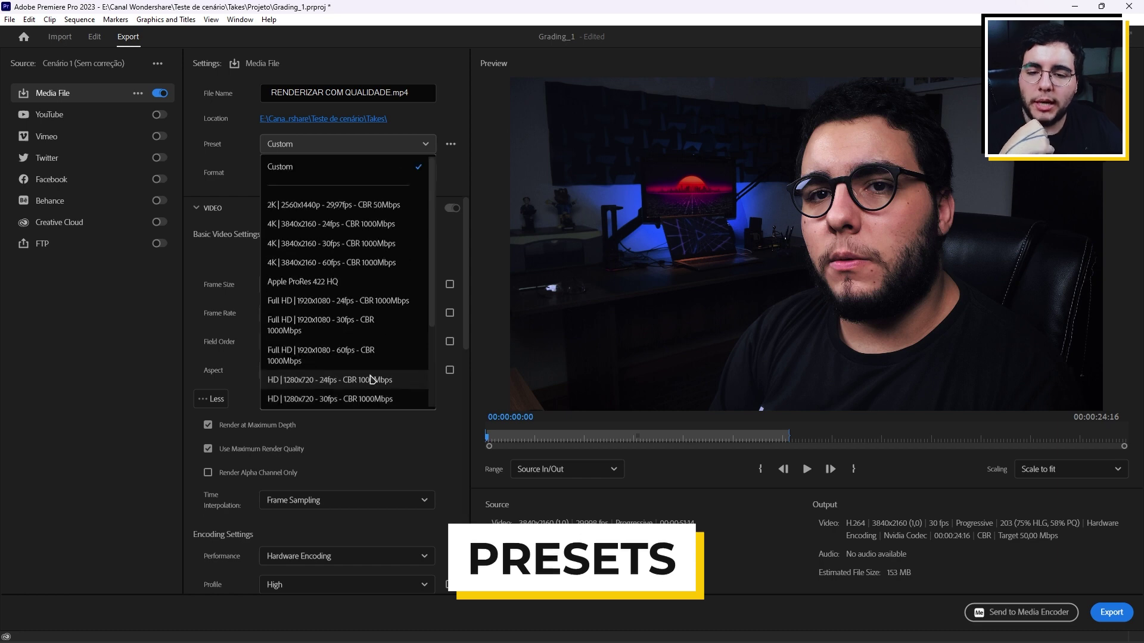
pyautogui.scroll(-2, 346, 285)
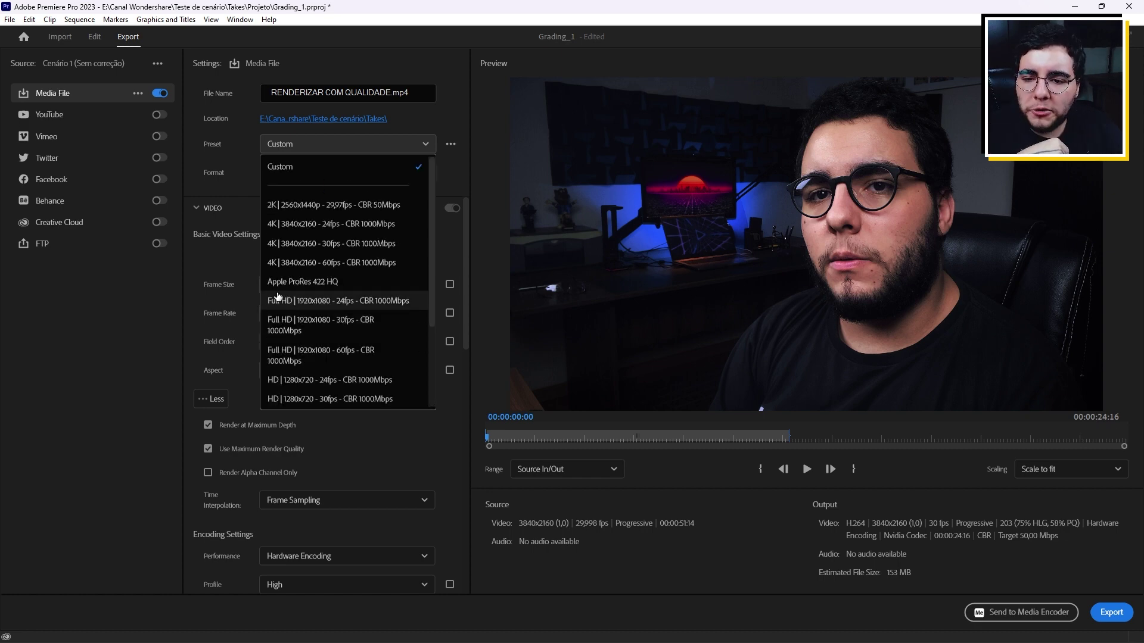
pyautogui.click(231, 165)
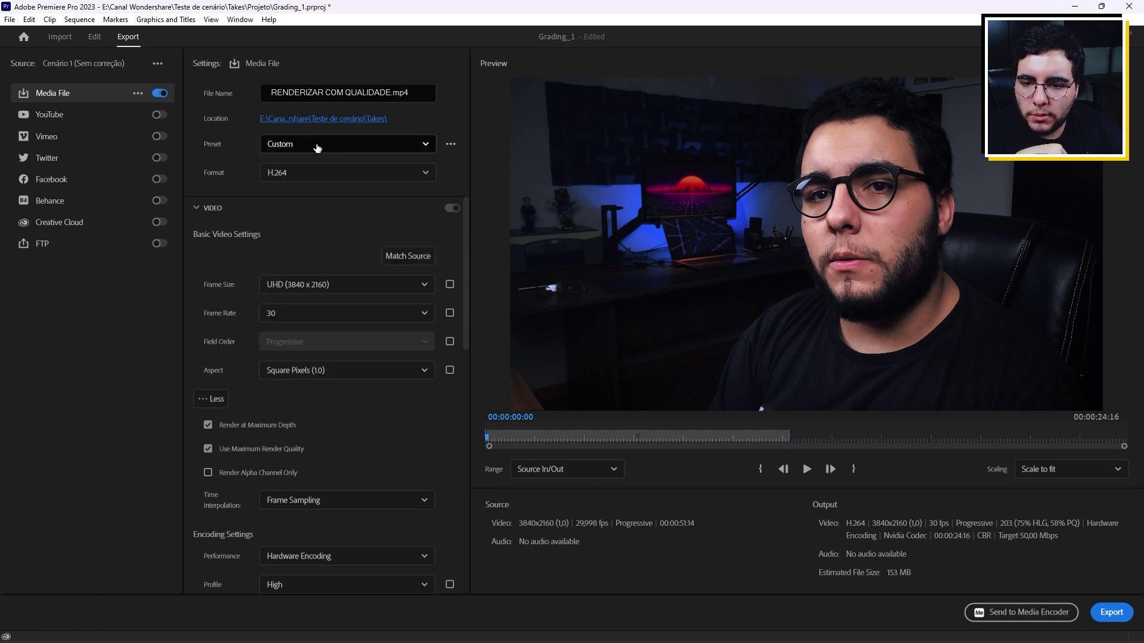
pyautogui.click(318, 172)
# Step: Keep H.264, match the source settings, and override frame size to Full HD 1920 x 1080
pyautogui.click(226, 290)
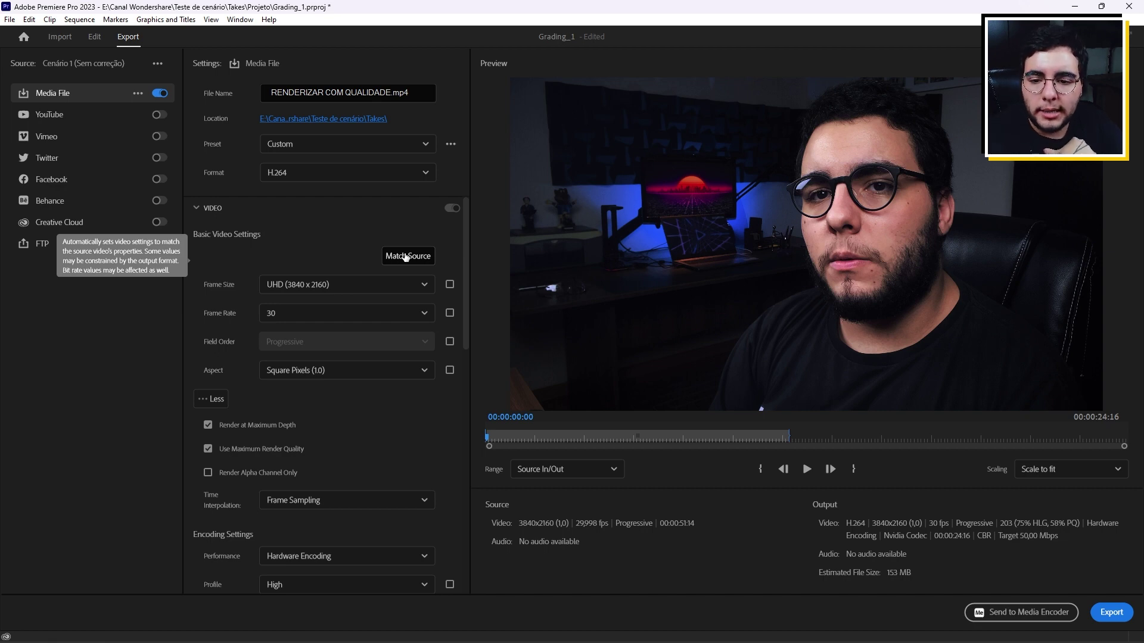
pyautogui.click(406, 257)
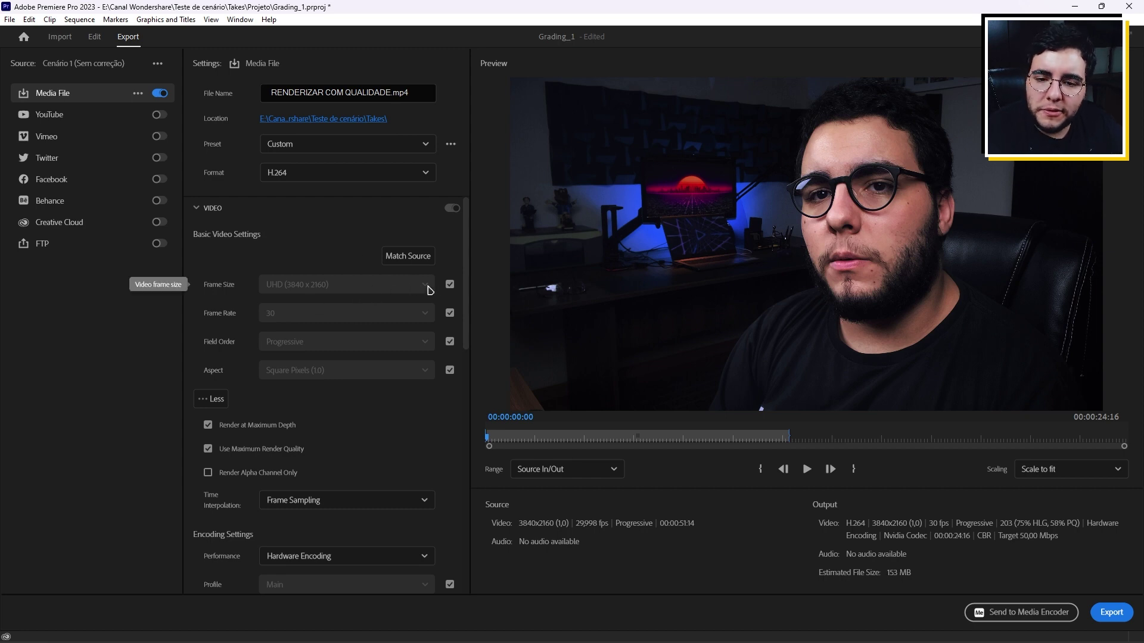
pyautogui.click(449, 285)
pyautogui.click(345, 285)
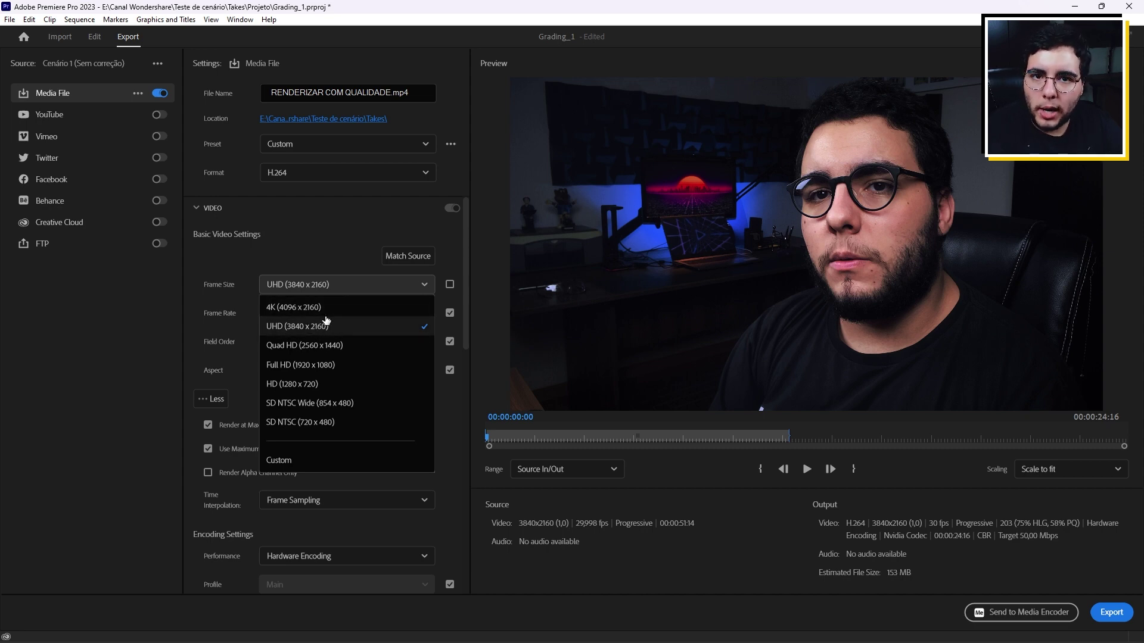
pyautogui.click(311, 365)
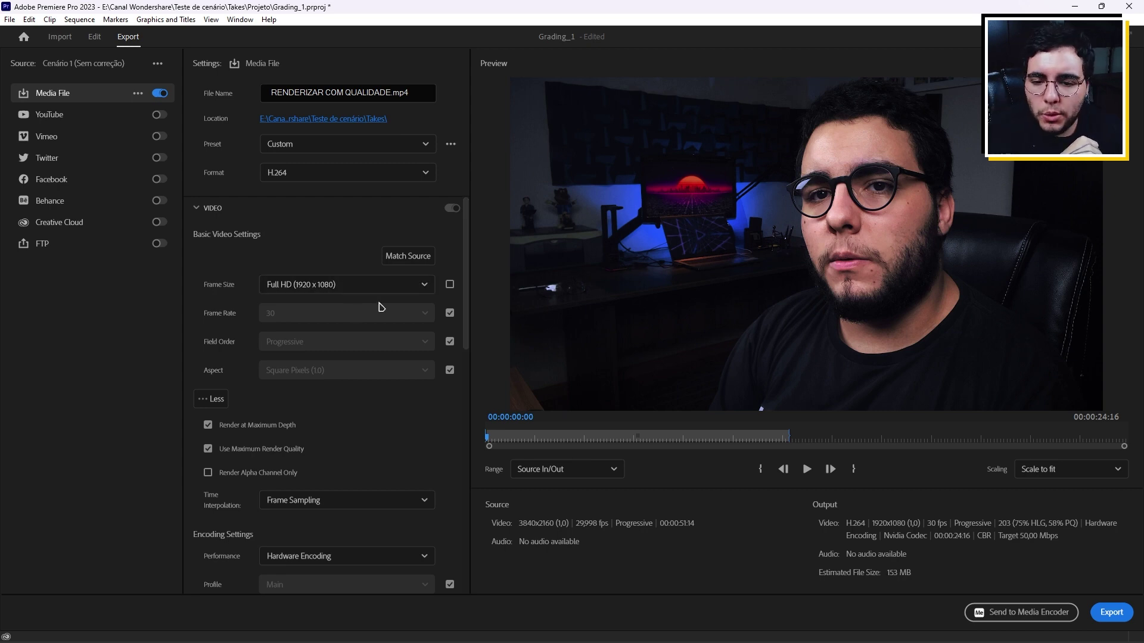
pyautogui.click(428, 316)
pyautogui.click(291, 448)
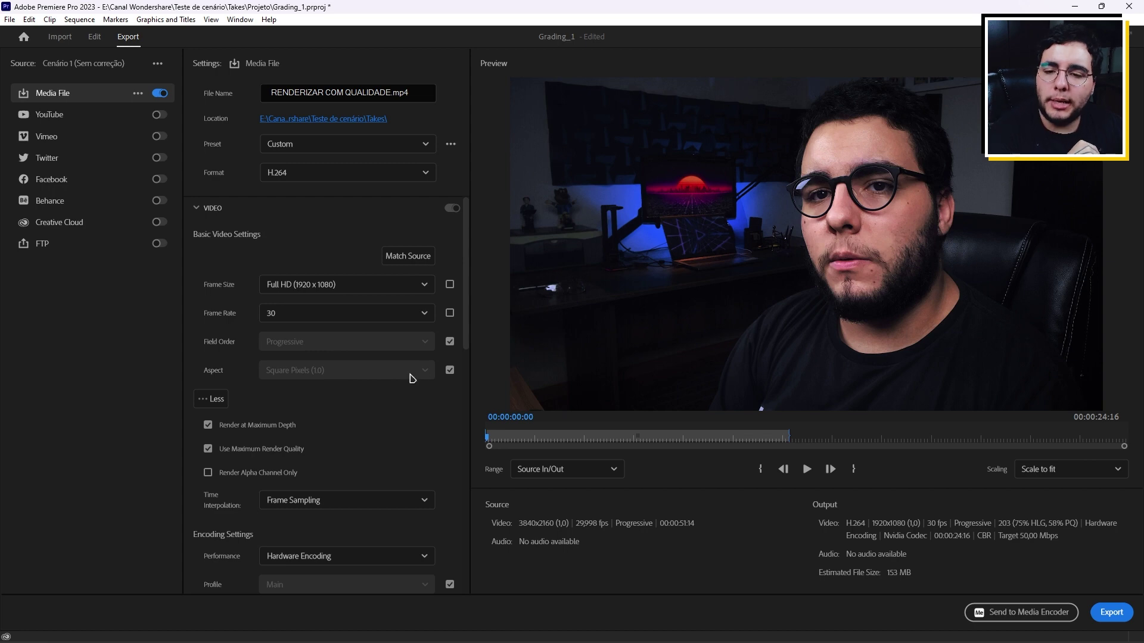
pyautogui.click(212, 398)
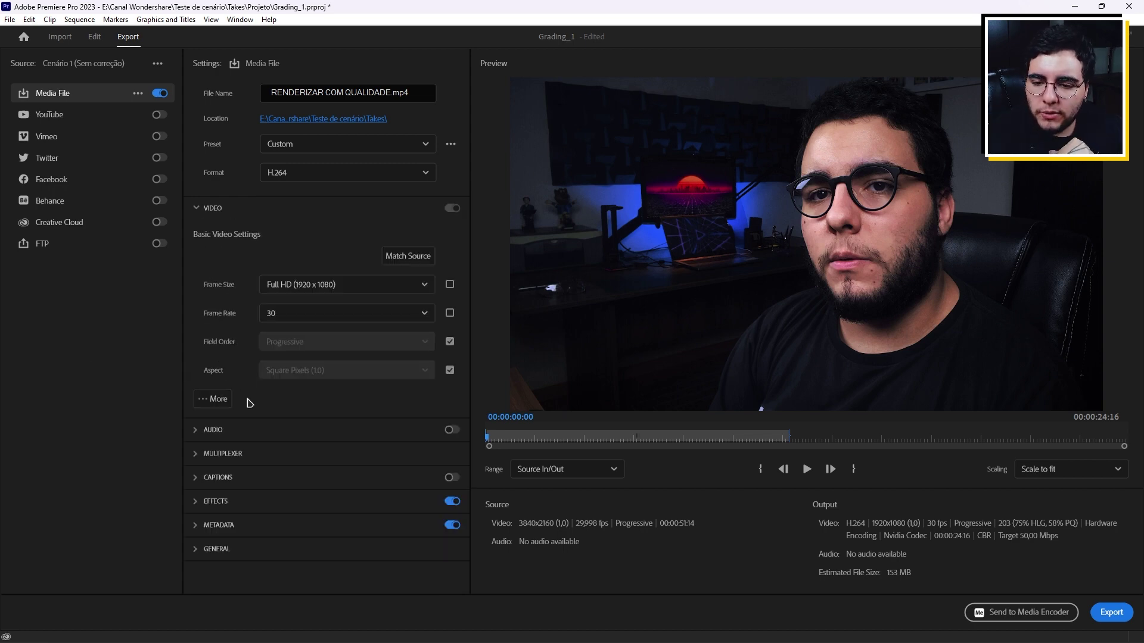
pyautogui.click(216, 403)
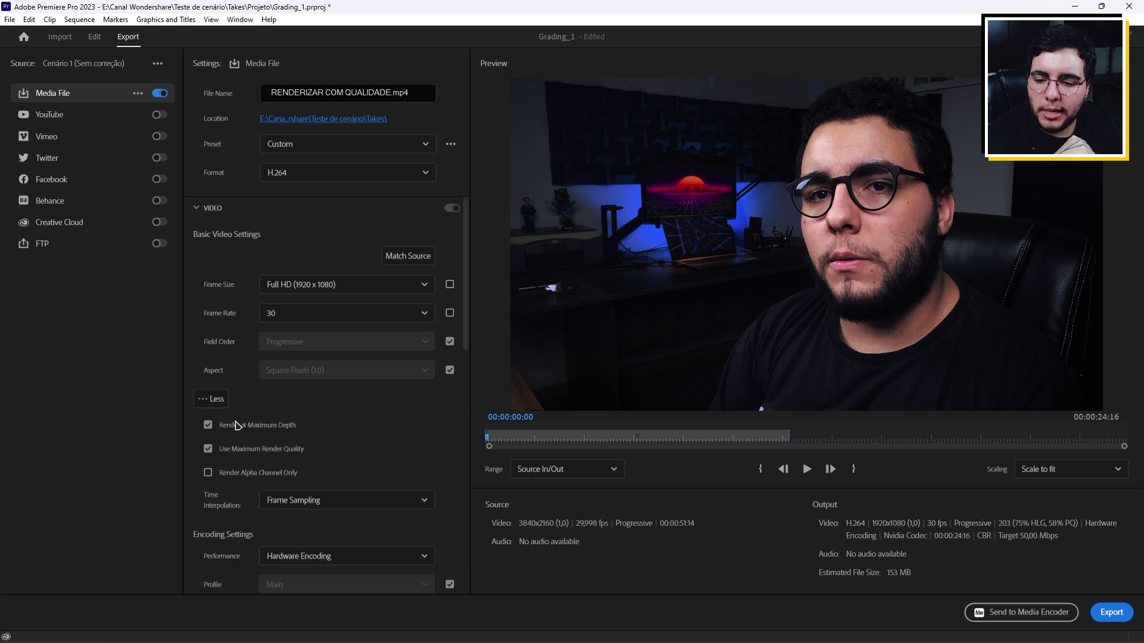
pyautogui.scroll(-2, 397, 445)
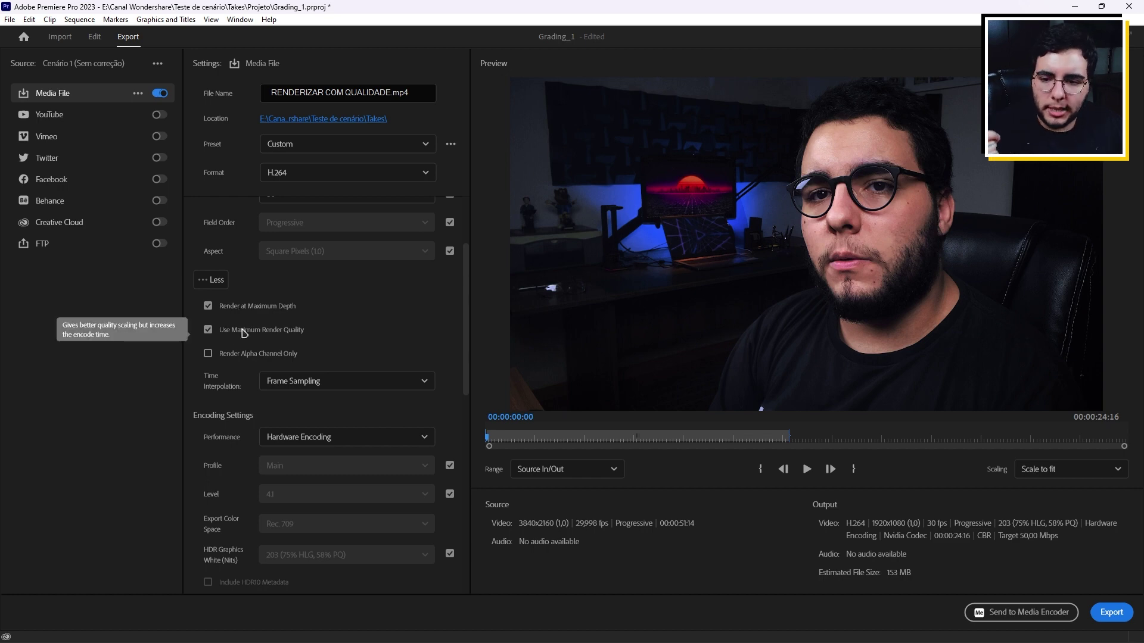
# Step: Keep hardware encoding as the encoding performance setting
pyautogui.scroll(-2, 396, 343)
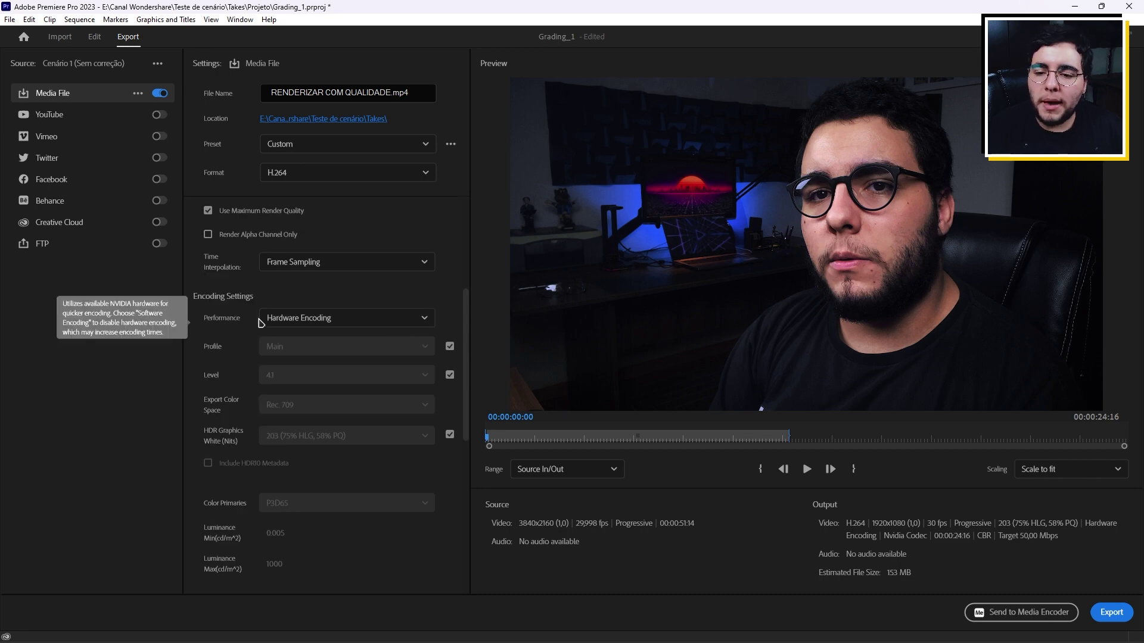
pyautogui.click(326, 324)
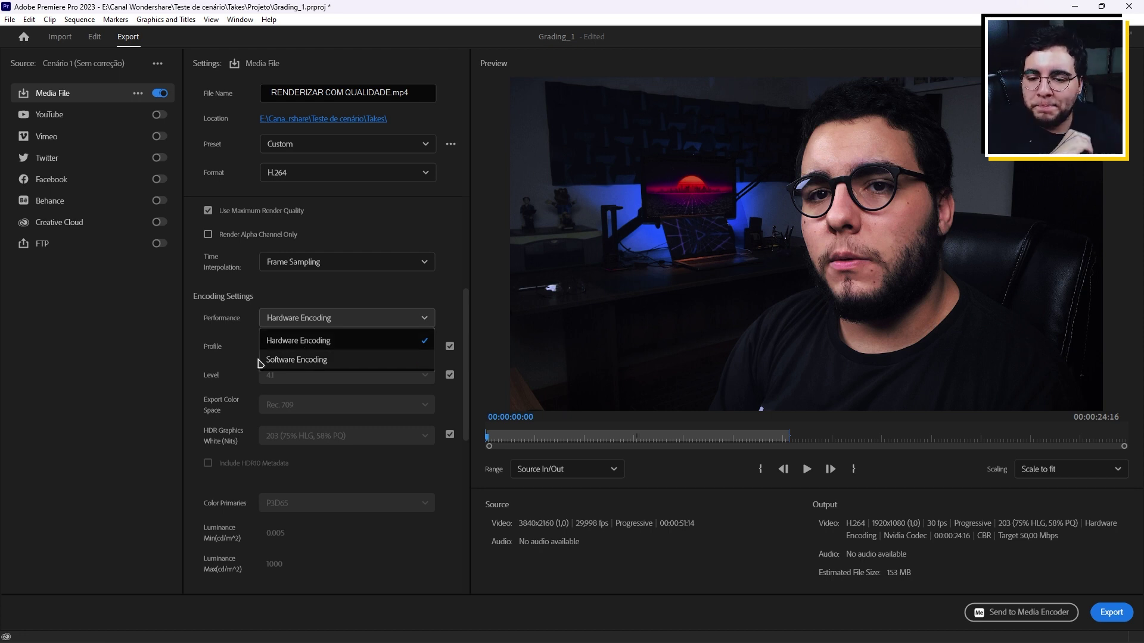
pyautogui.click(308, 346)
# Step: Unlock Profile and Level and set them to High and 6.2
pyautogui.click(449, 374)
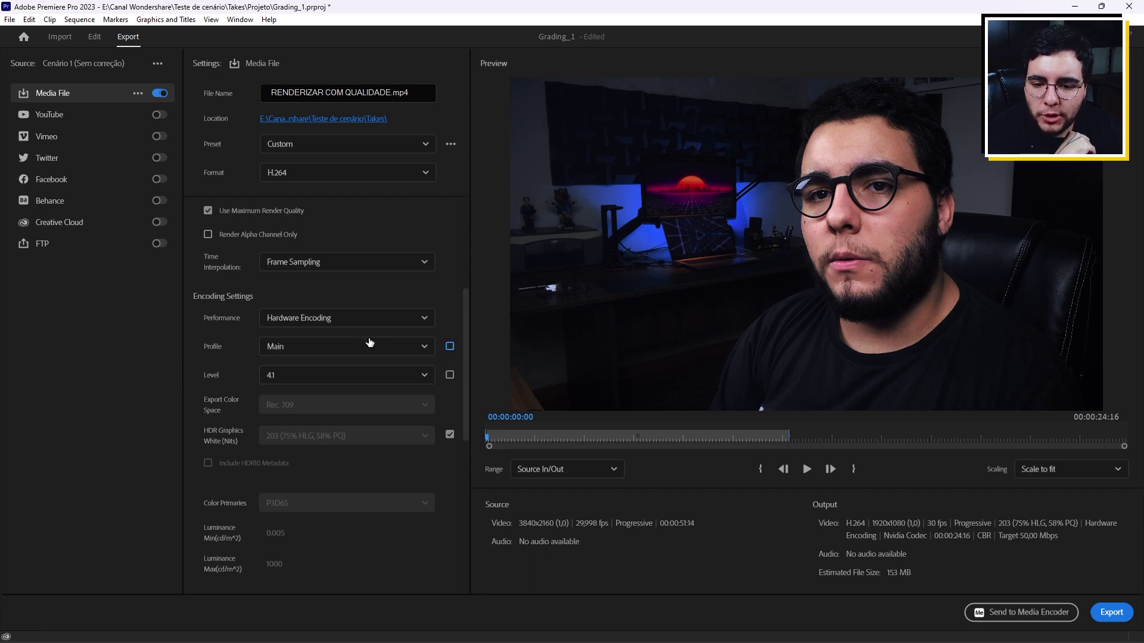
pyautogui.click(450, 346)
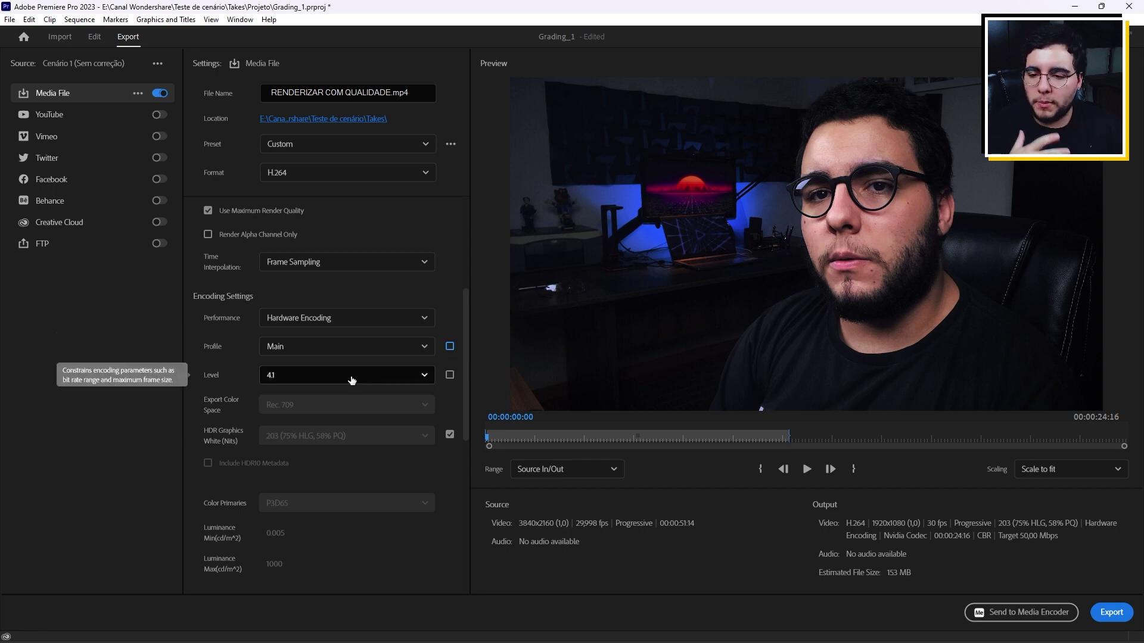
pyautogui.click(368, 346)
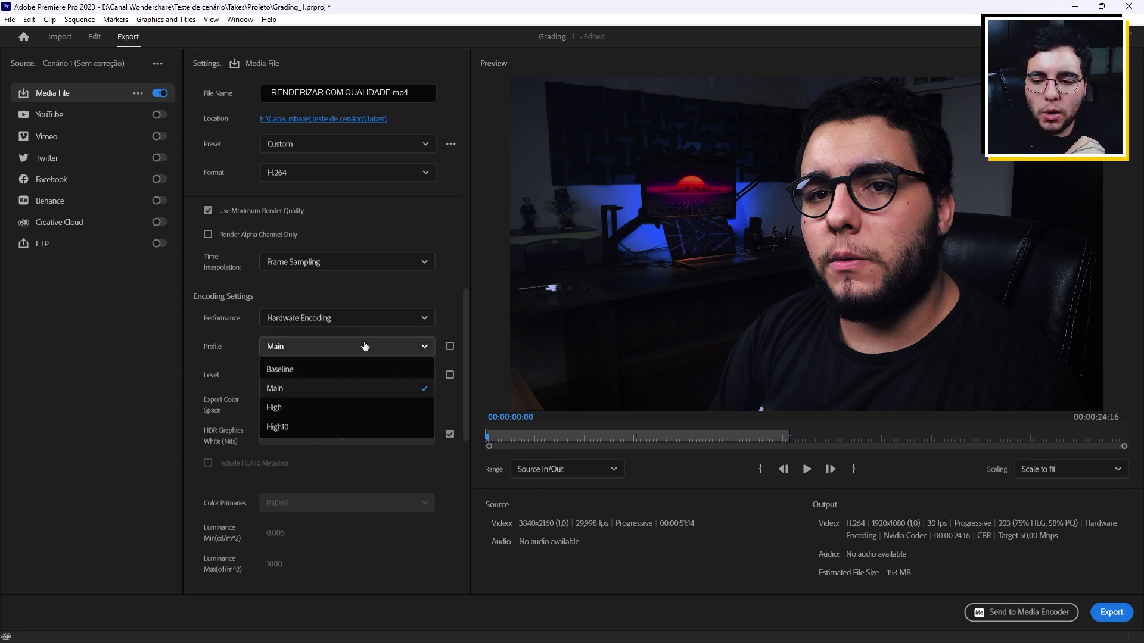
pyautogui.click(281, 416)
pyautogui.click(295, 381)
pyautogui.scroll(-5, 309, 435)
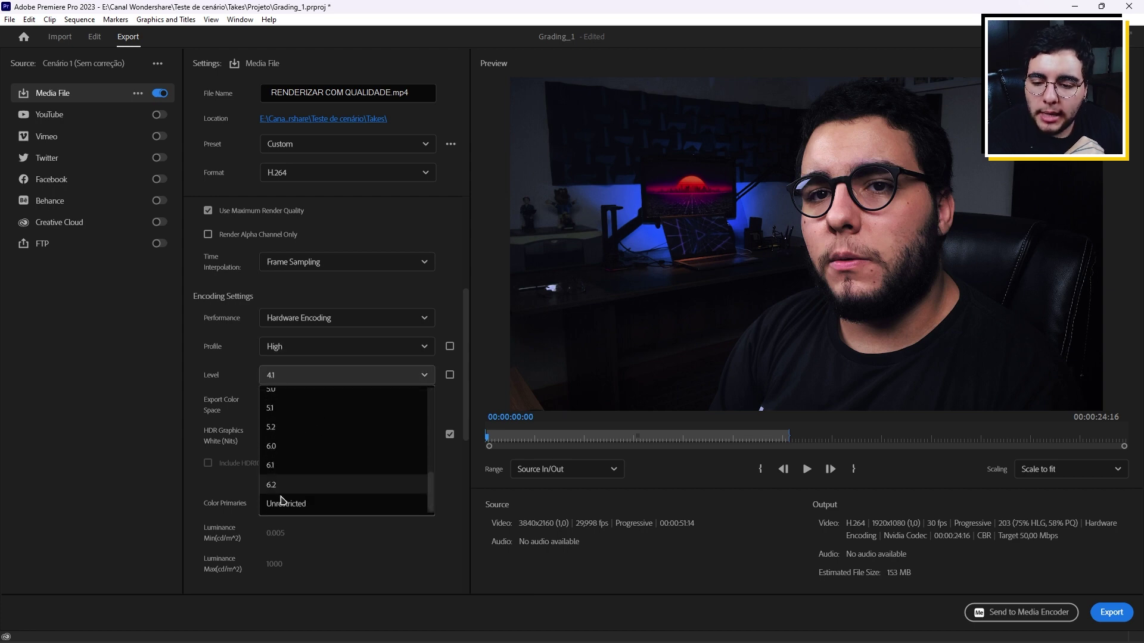
pyautogui.click(280, 502)
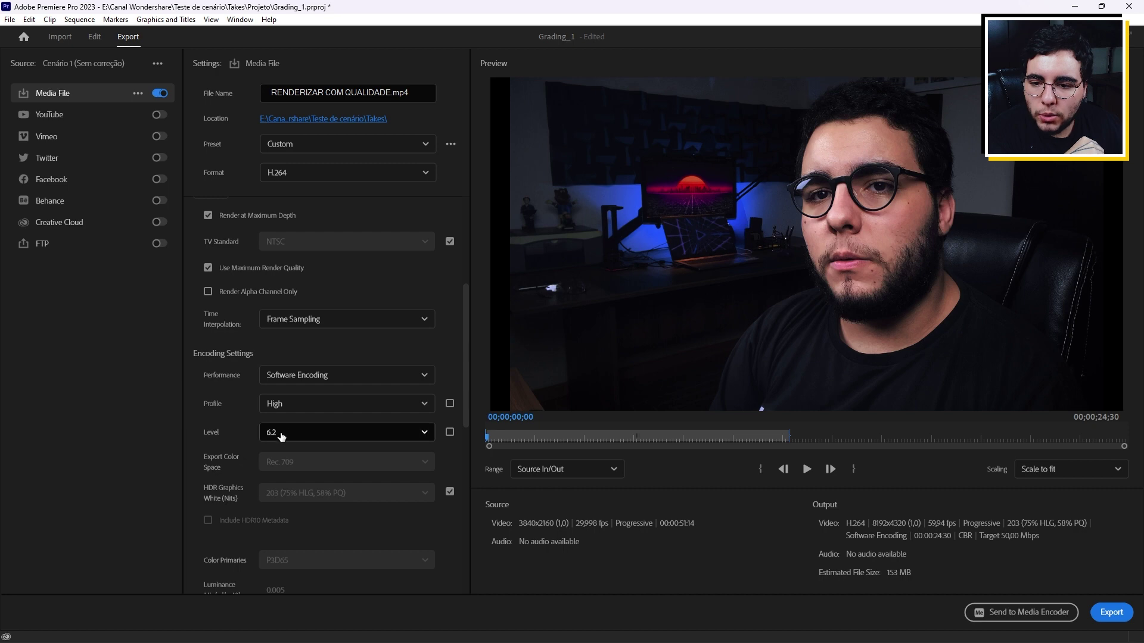
pyautogui.scroll(3, 218, 450)
pyautogui.scroll(3, 218, 451)
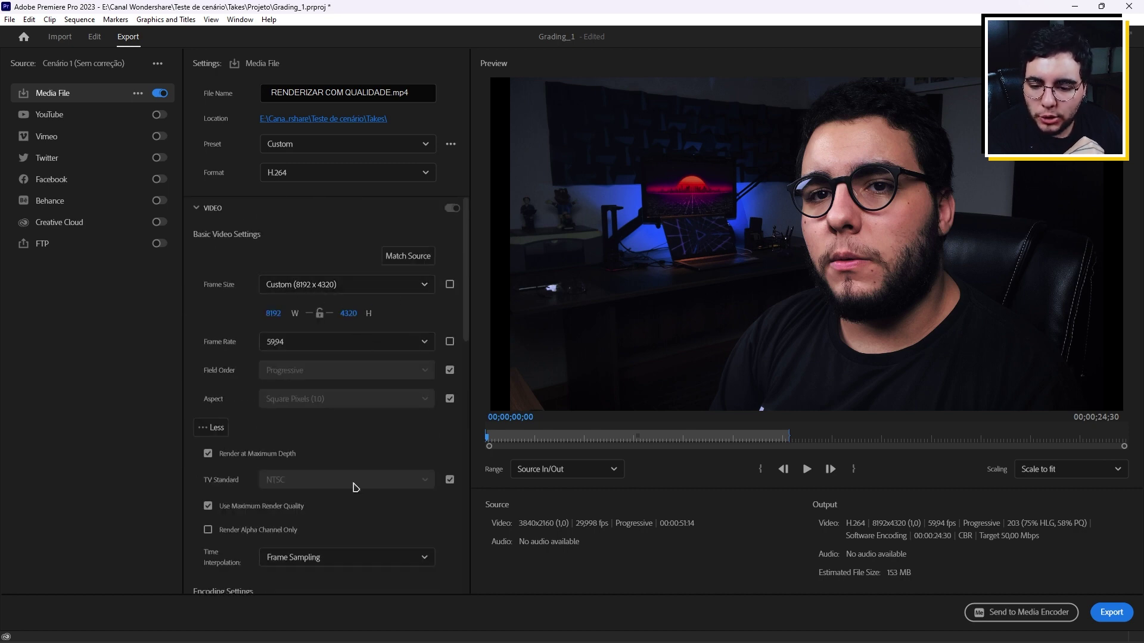
# Step: Restore frame size to Full HD (1920 x 1080) and frame rate to 30
pyautogui.click(422, 287)
pyautogui.click(338, 365)
pyautogui.click(341, 314)
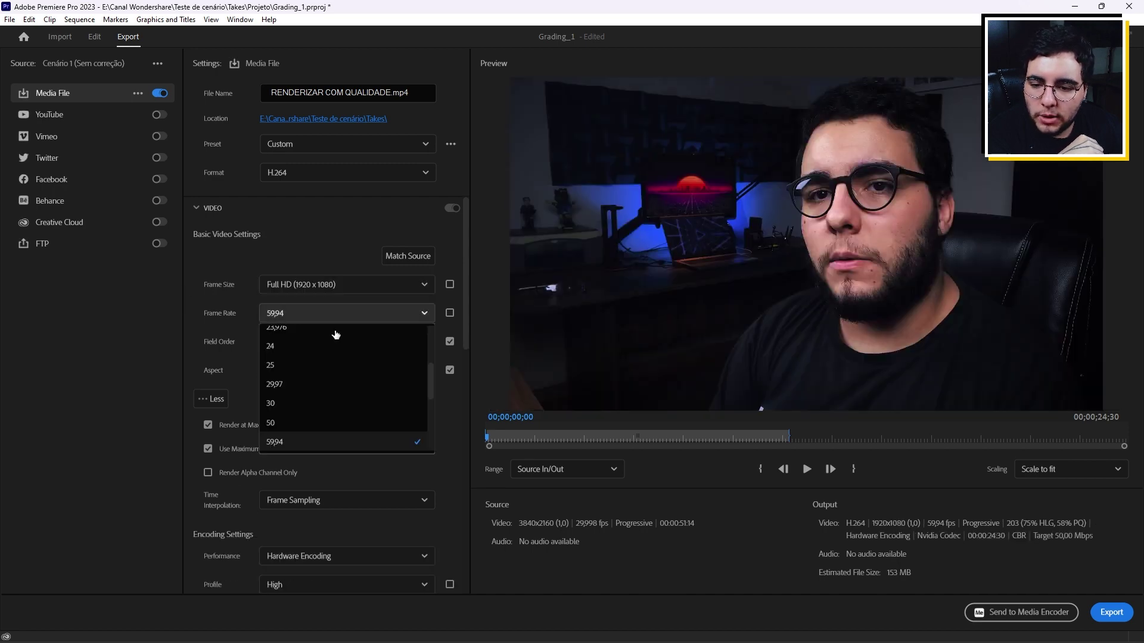
pyautogui.click(279, 377)
pyautogui.scroll(-4, 280, 381)
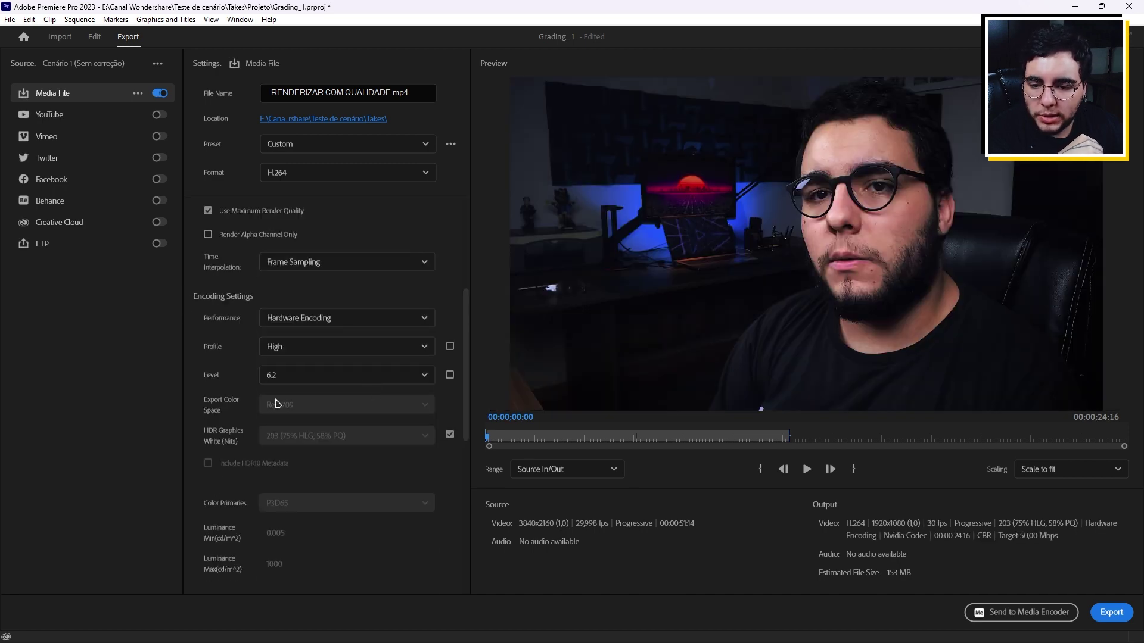
pyautogui.scroll(4, 323, 397)
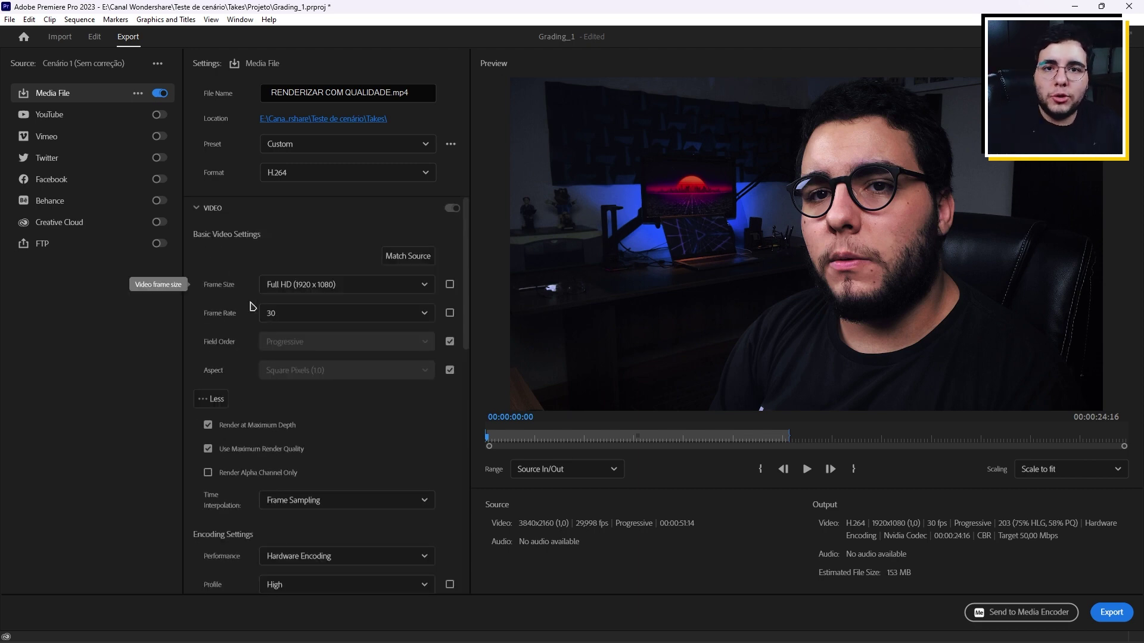
pyautogui.scroll(-5, 358, 396)
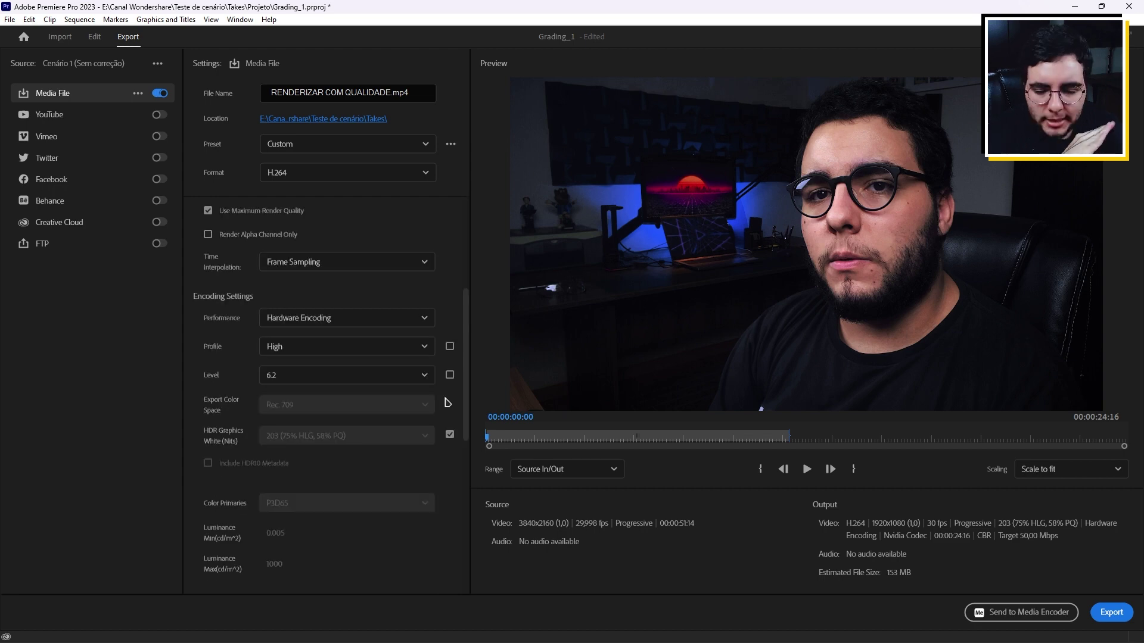
pyautogui.scroll(-1, 447, 403)
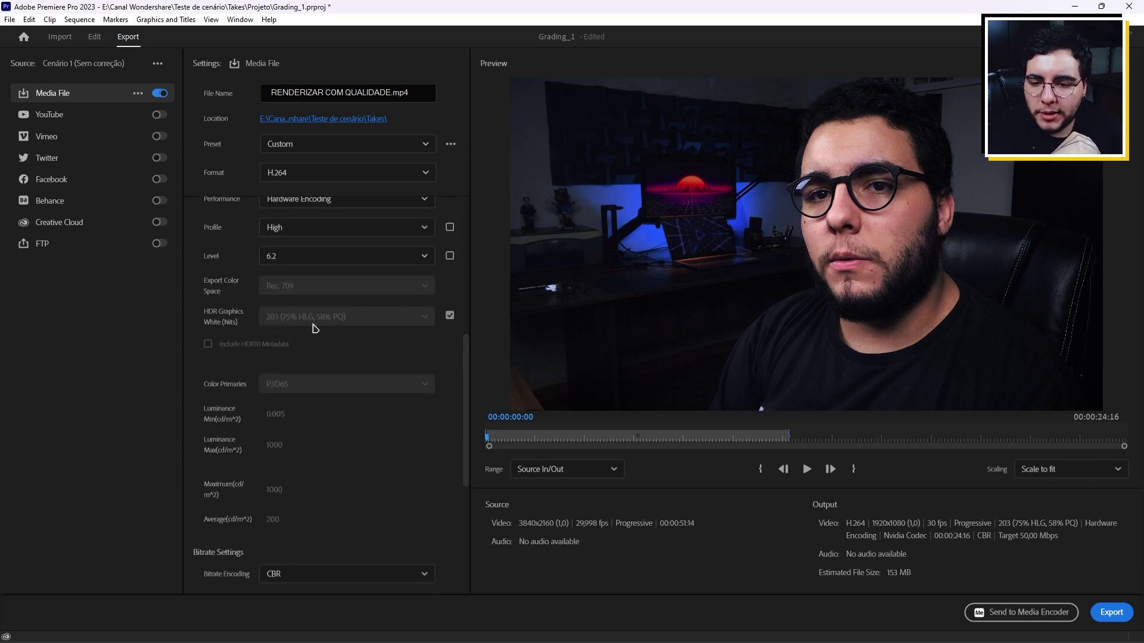
pyautogui.scroll(-2, 331, 250)
pyautogui.scroll(-3, 241, 391)
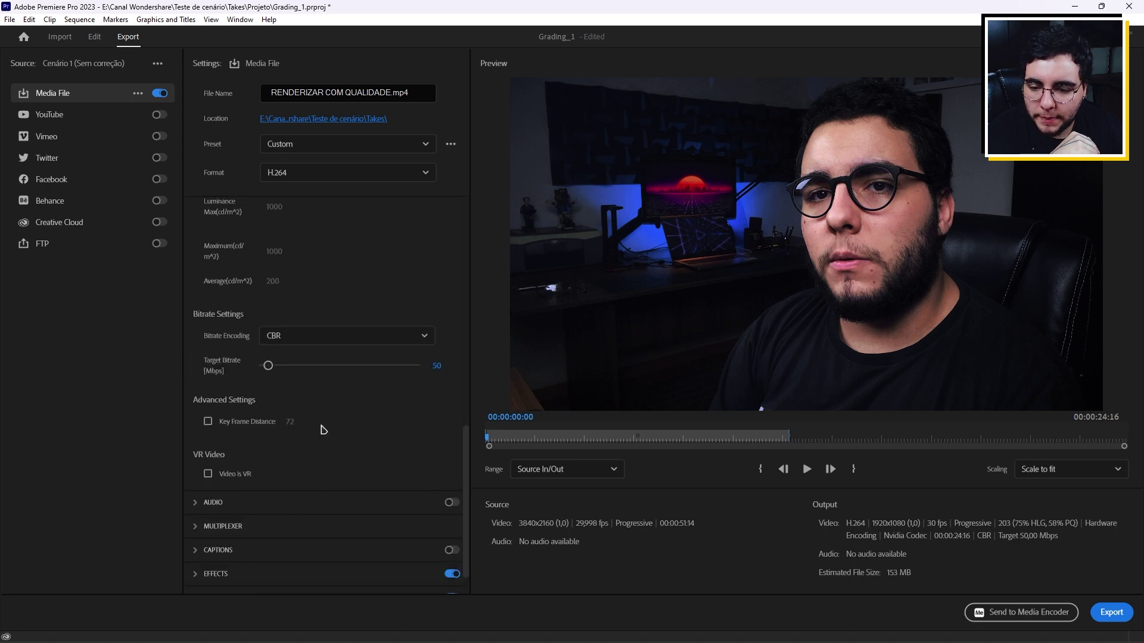
pyautogui.scroll(-1, 215, 302)
pyautogui.scroll(5, 268, 380)
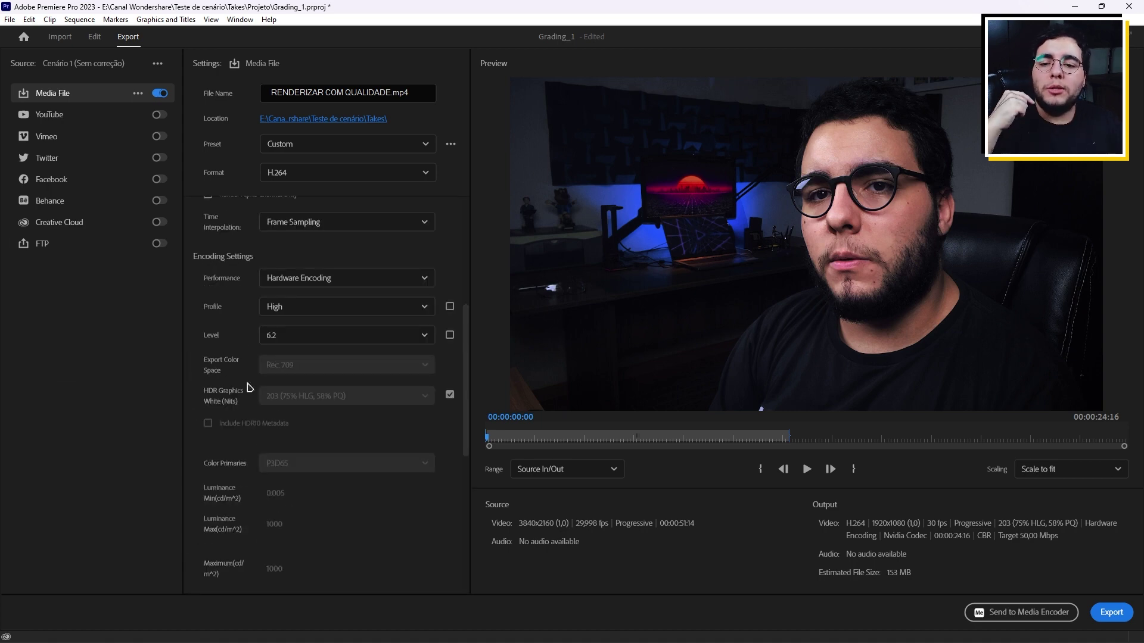
pyautogui.scroll(4, 262, 381)
pyautogui.scroll(-8, 250, 384)
pyautogui.scroll(-1, 248, 384)
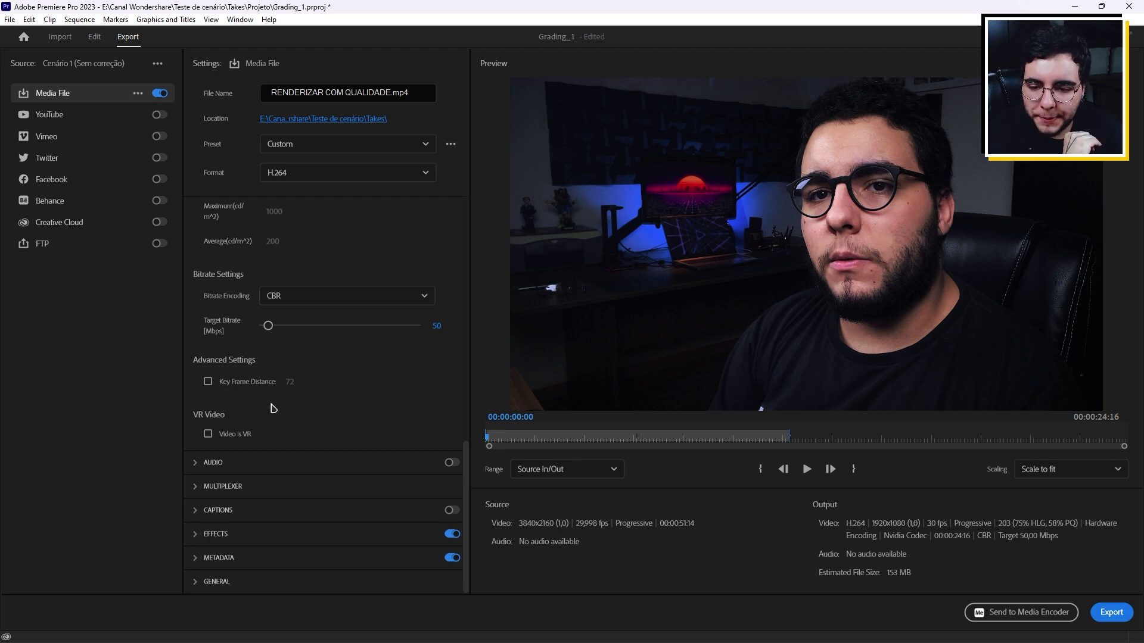
# Step: Enable audio export as AAC, 48000 Hz stereo at 320 kbps
pyautogui.click(213, 463)
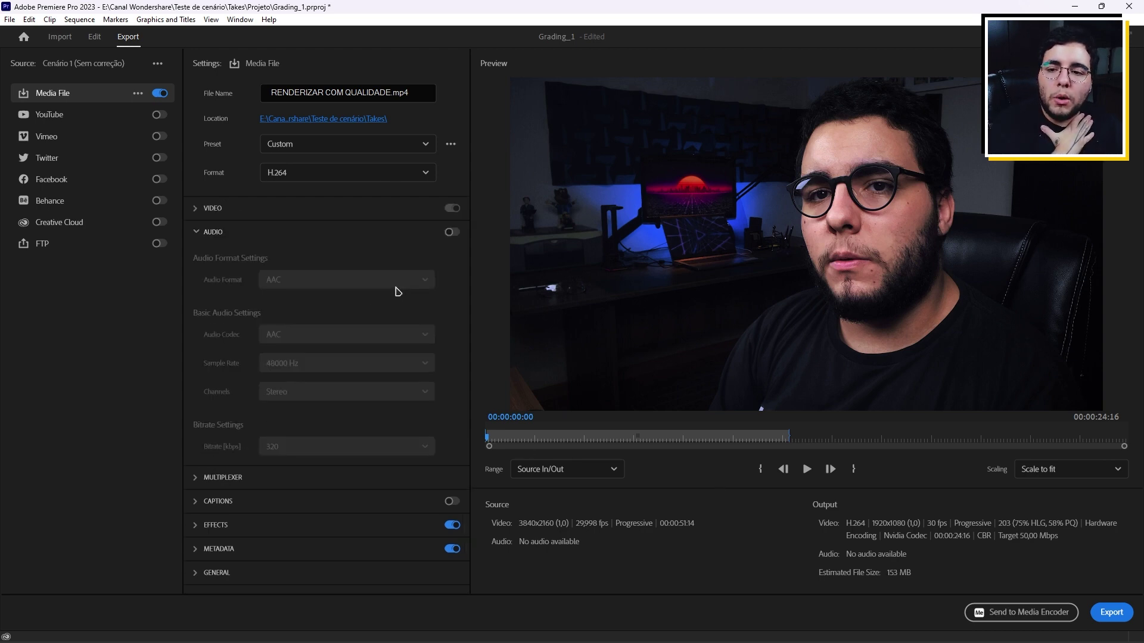
pyautogui.click(452, 233)
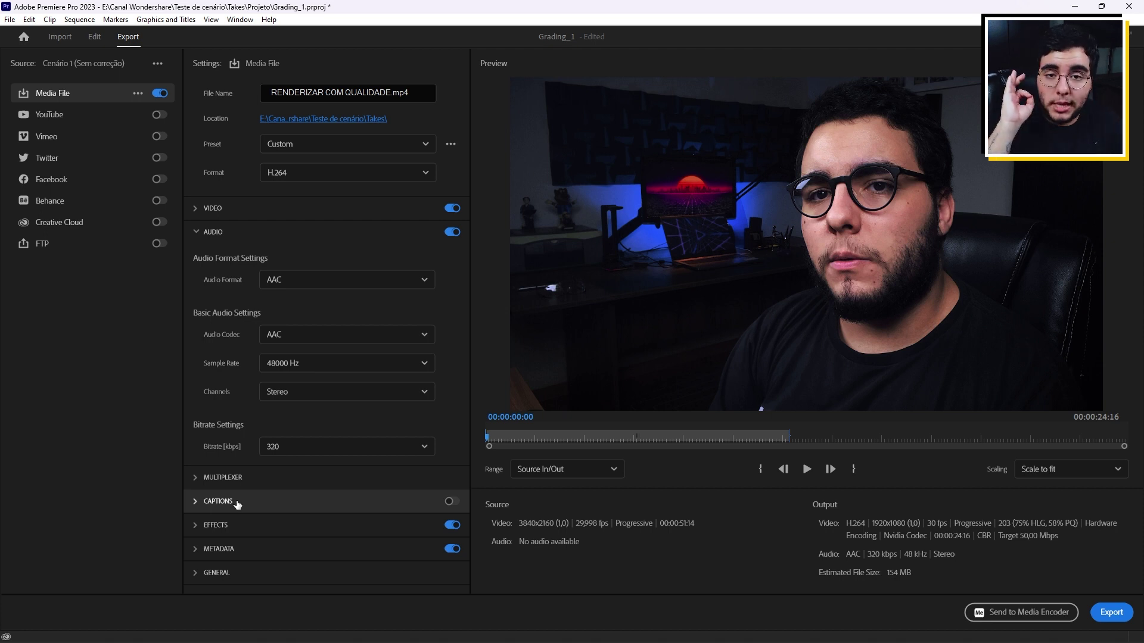
# Step: Set the H.264 target bitrate to 50 Mbps in the video settings
pyautogui.click(208, 209)
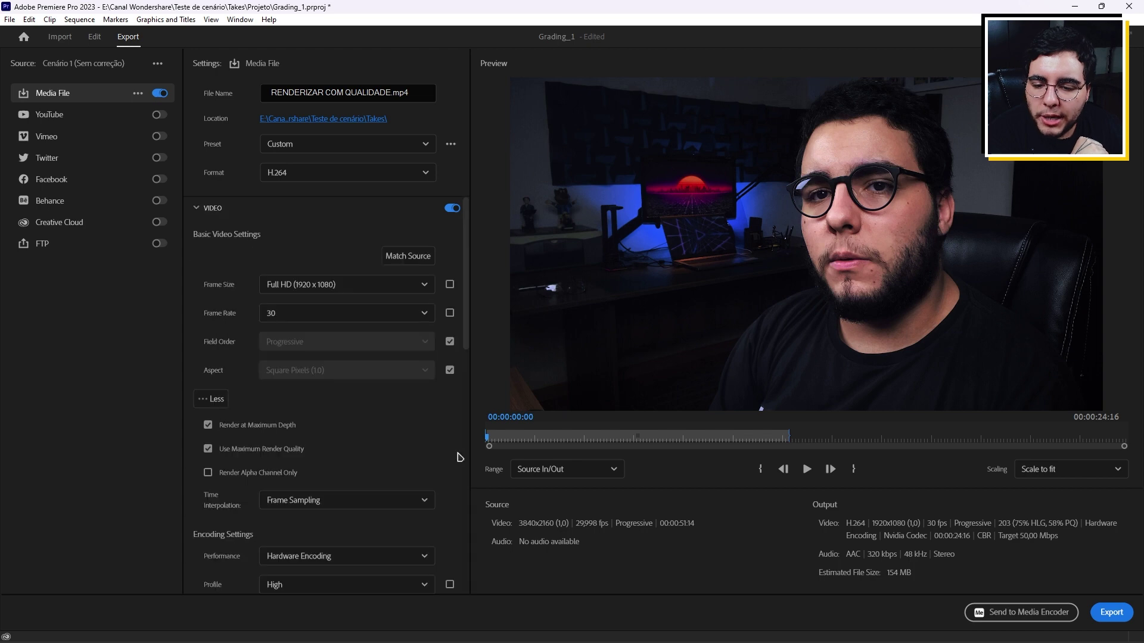
pyautogui.scroll(-5, 459, 454)
pyautogui.scroll(-3, 460, 454)
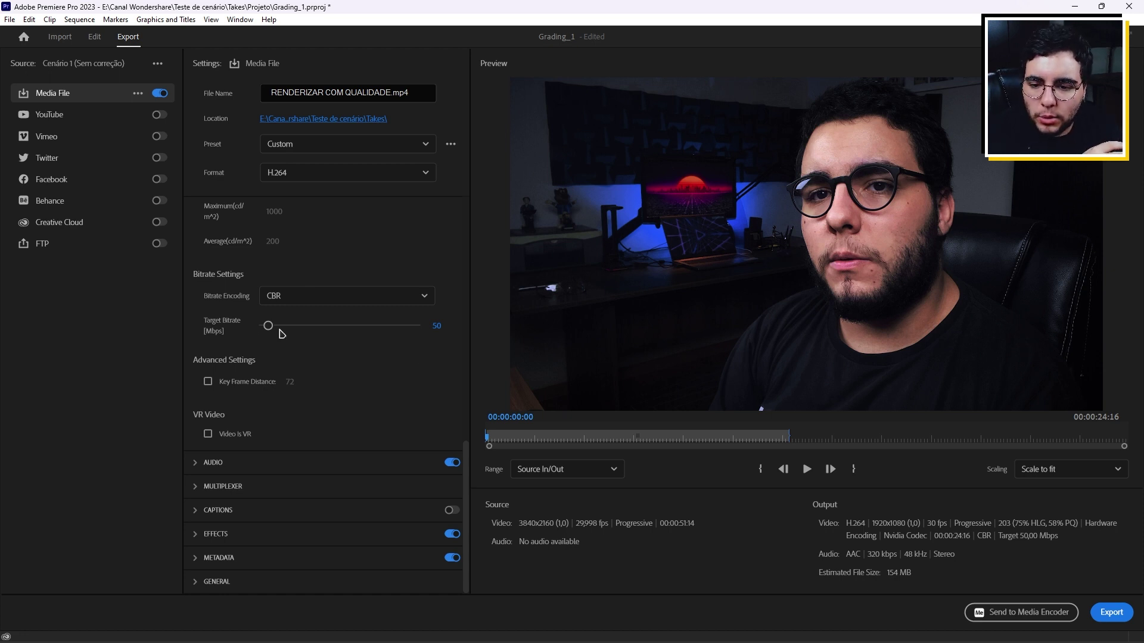
pyautogui.moveTo(315, 327); pyautogui.dragTo(417, 326)
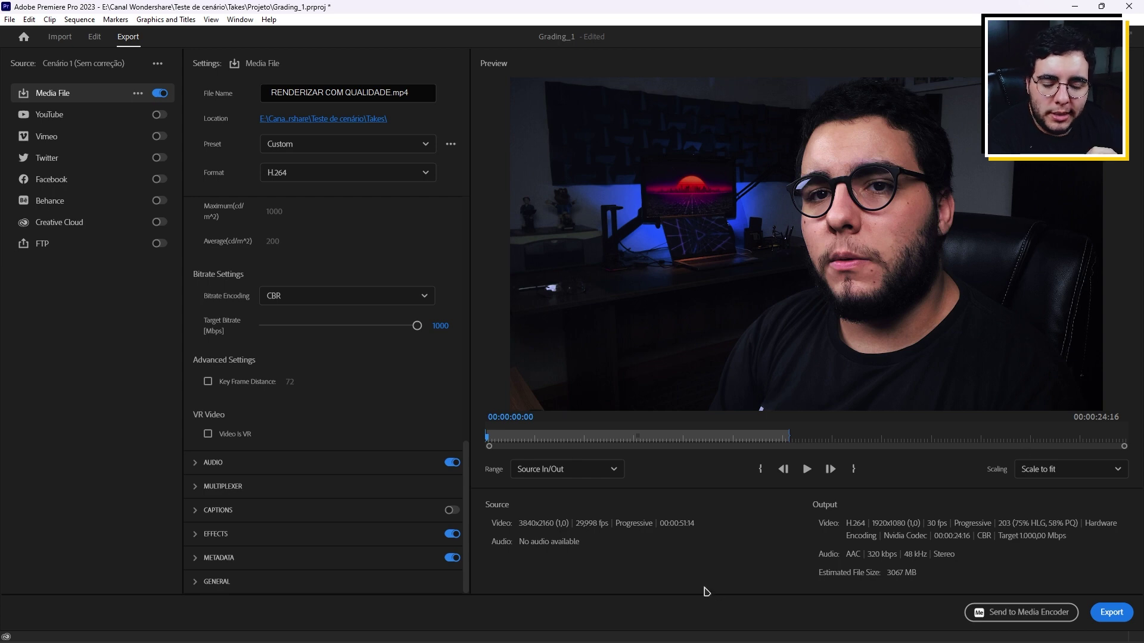
pyautogui.click(439, 326)
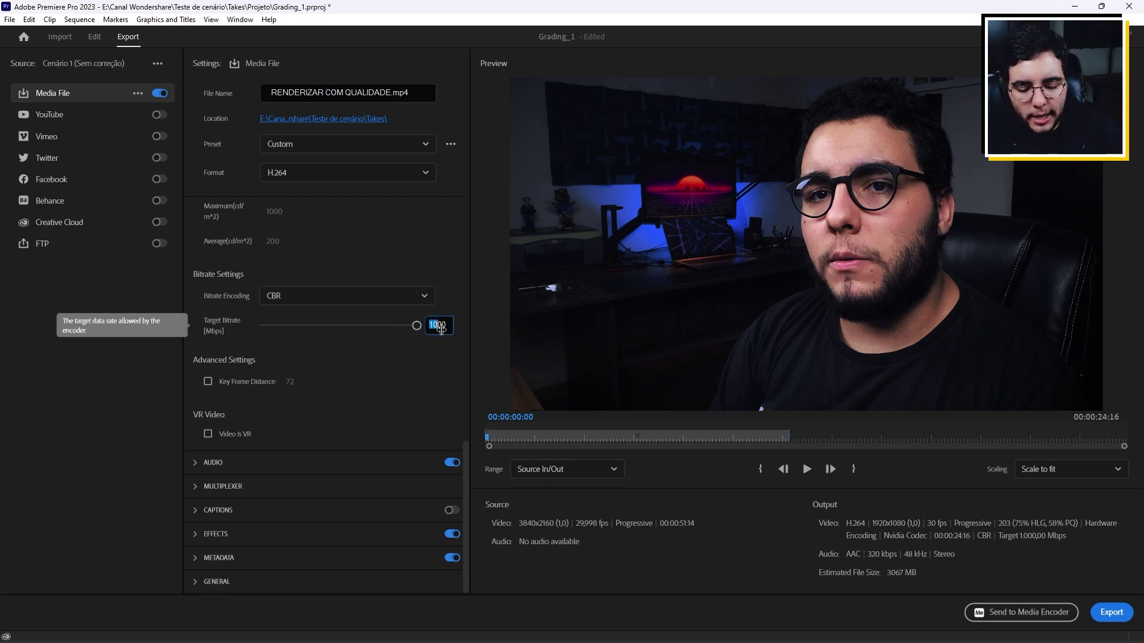
pyautogui.write('50')
pyautogui.press('Return')
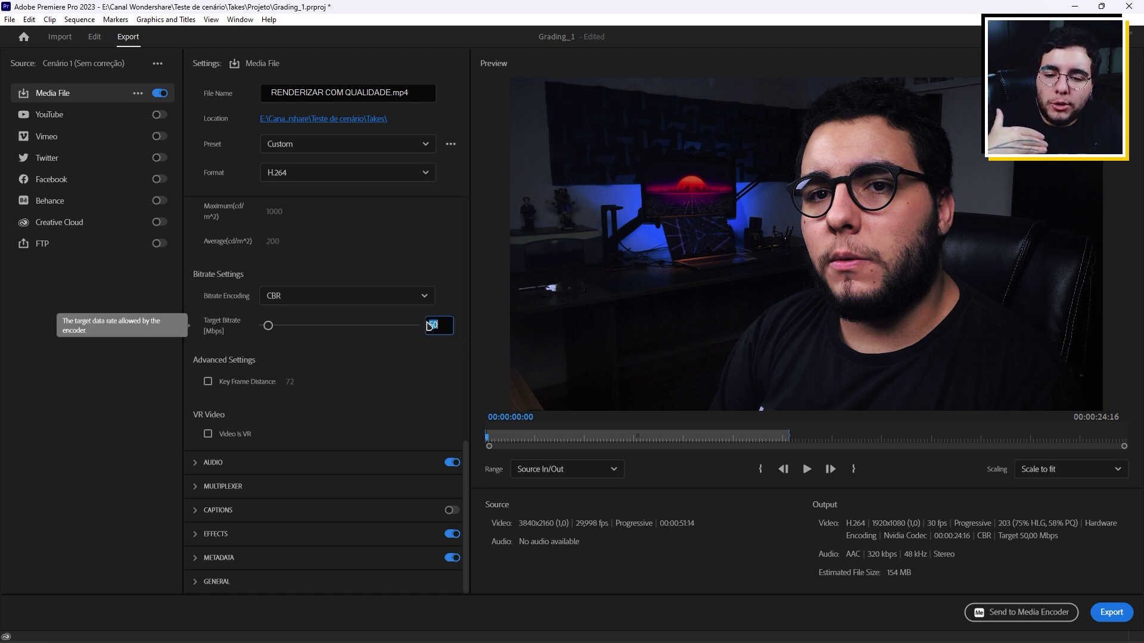
pyautogui.click(420, 296)
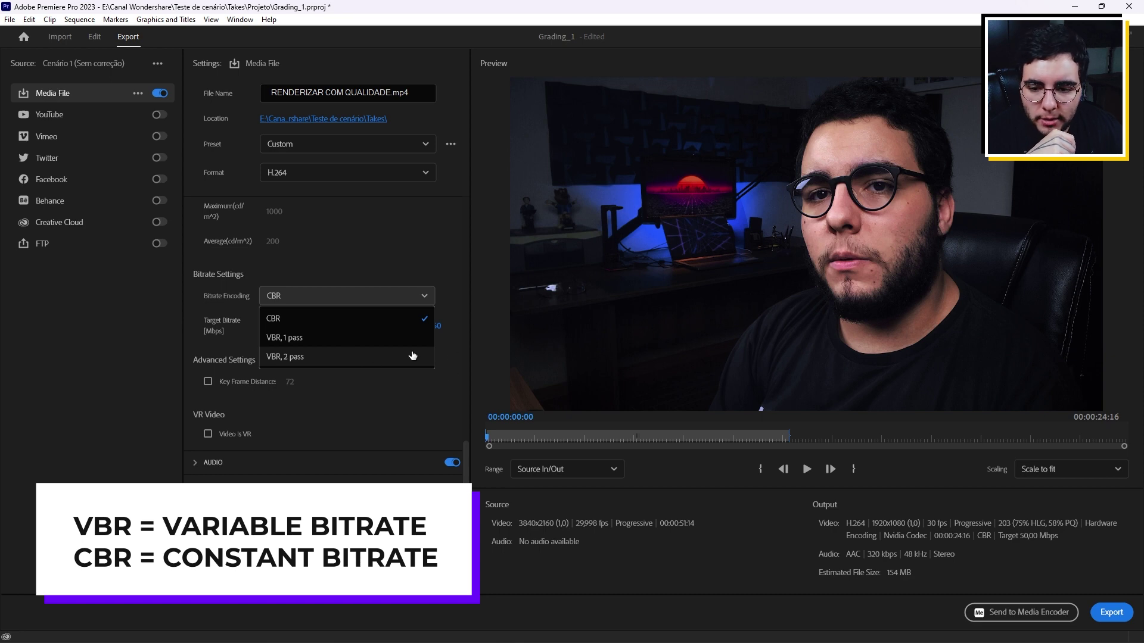
pyautogui.click(413, 357)
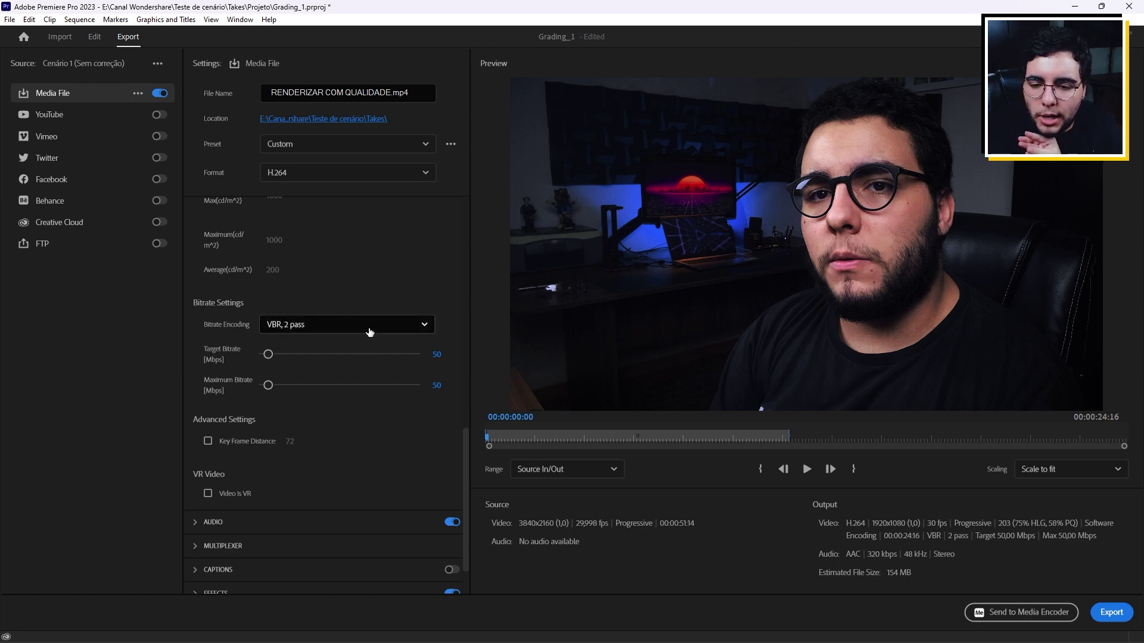
pyautogui.click(369, 326)
pyautogui.click(277, 349)
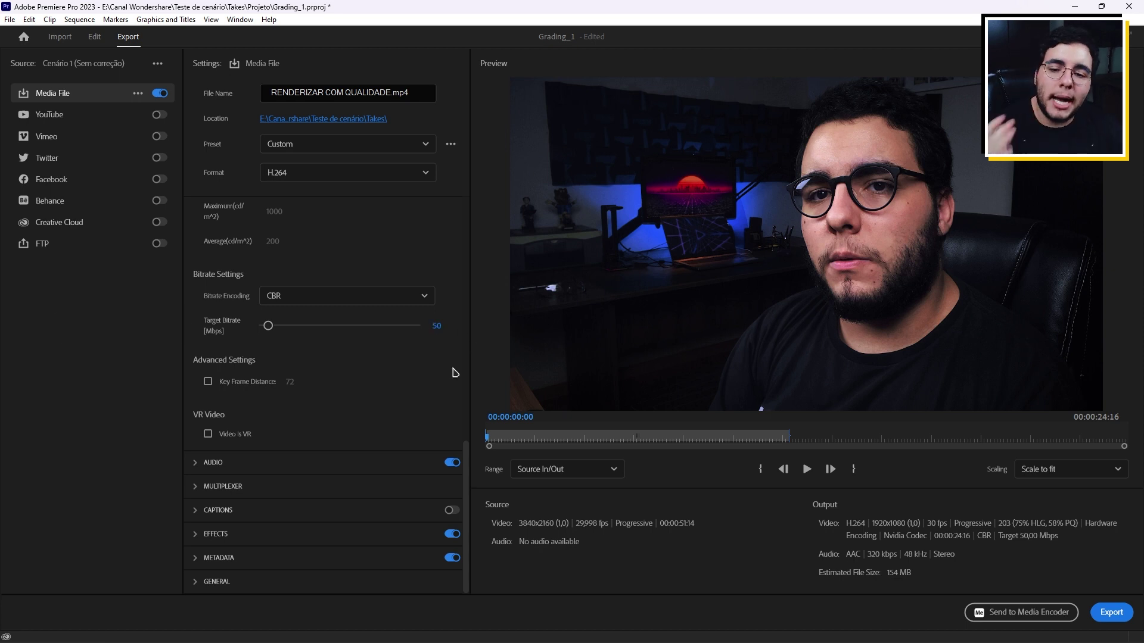
# Step: Save the current export settings as a preset named PRESET DO TUTORIAL
pyautogui.scroll(6, 431, 404)
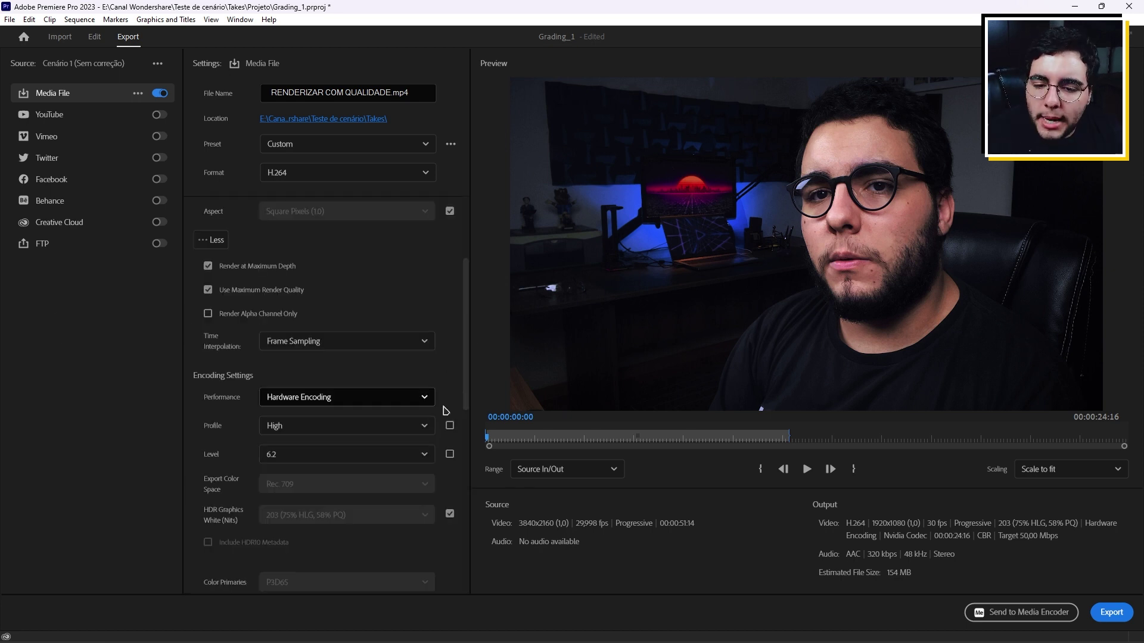
pyautogui.scroll(3, 429, 298)
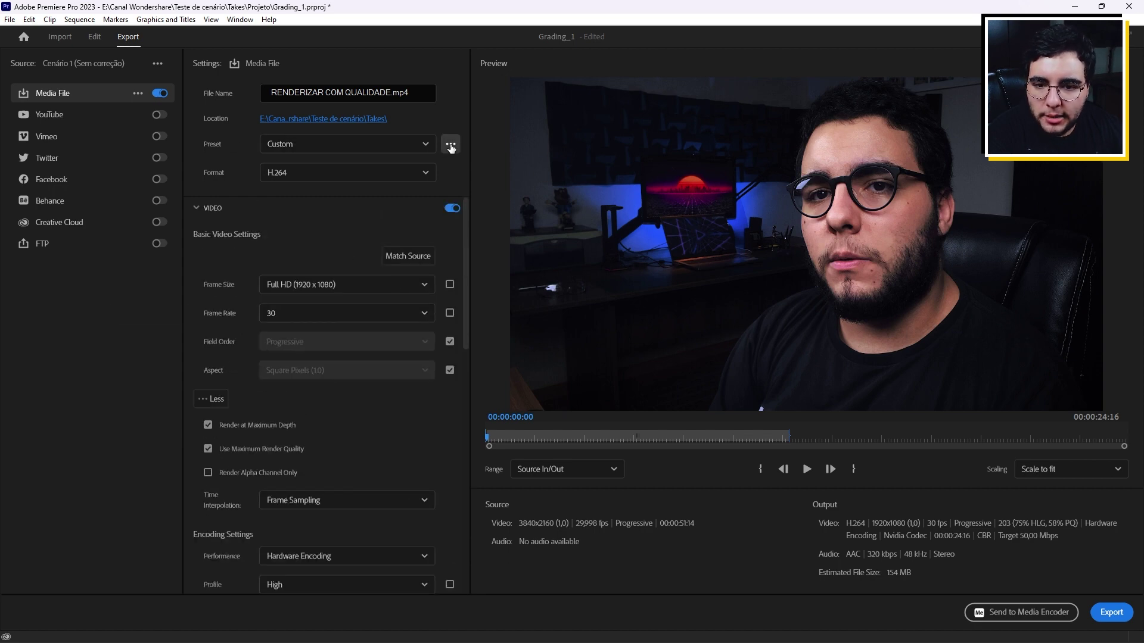
pyautogui.click(450, 143)
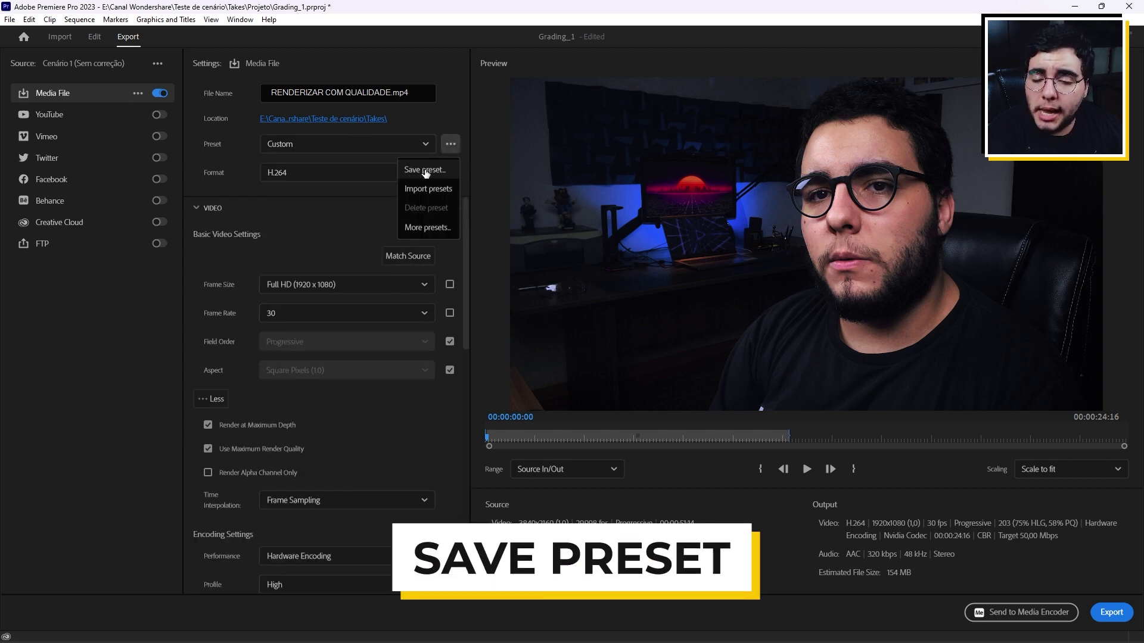
pyautogui.click(425, 171)
pyautogui.write('PR')
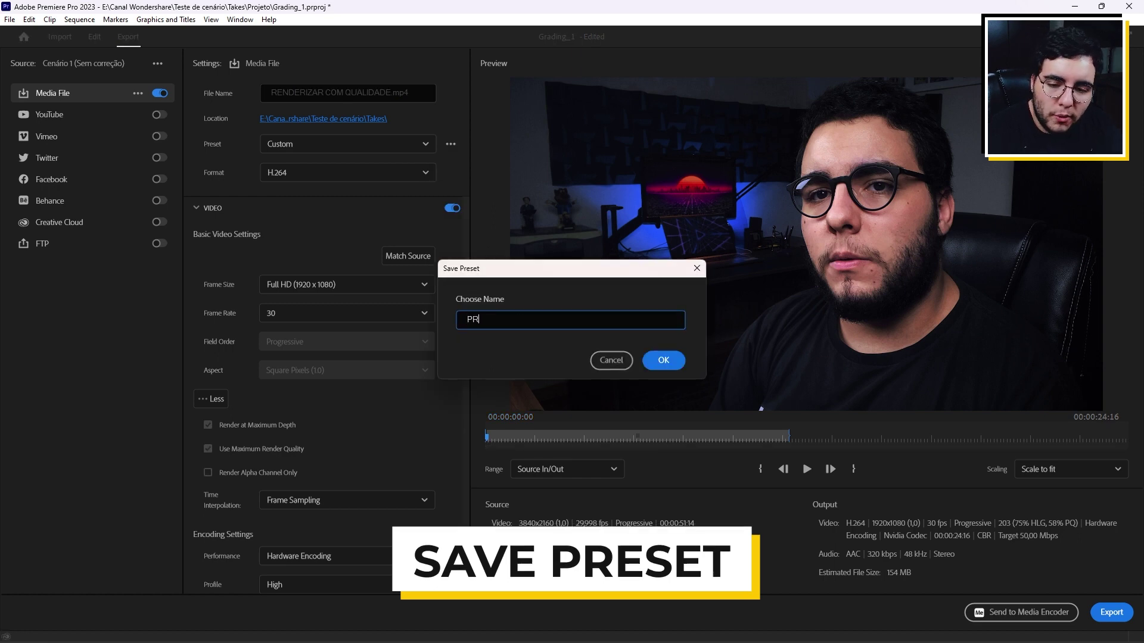
pyautogui.write('ESET DO TUTORIAL')
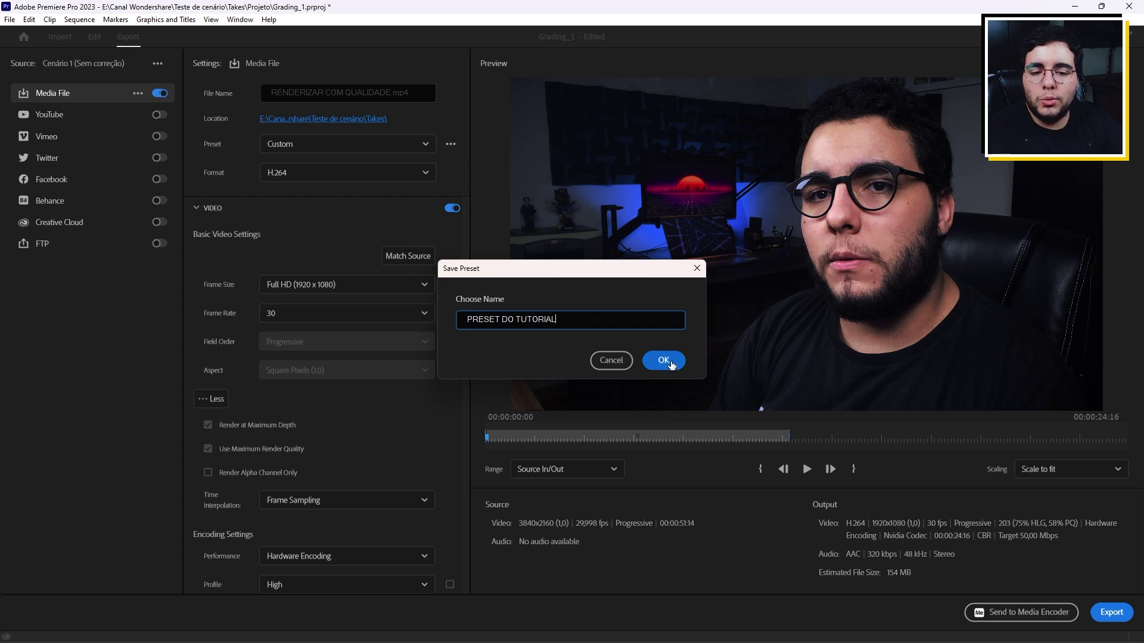
pyautogui.click(674, 370)
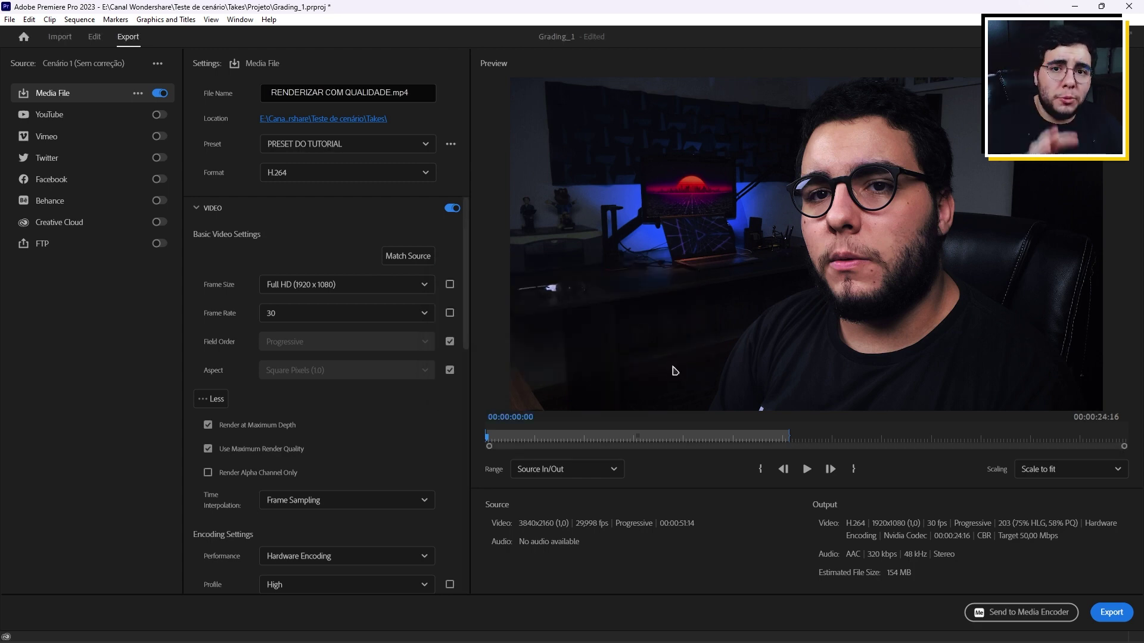
# Step: Pick PRESET DO TUTORIAL from the Preset list to apply it
pyautogui.click(425, 144)
pyautogui.scroll(-3, 286, 291)
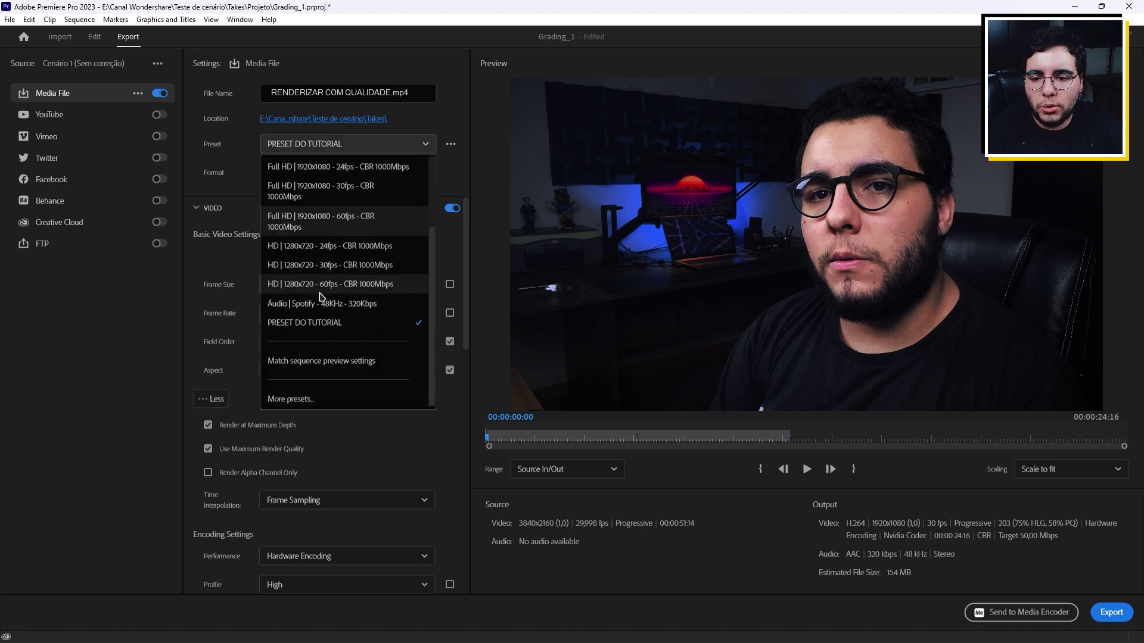
pyautogui.scroll(4, 293, 277)
pyautogui.scroll(-3, 336, 342)
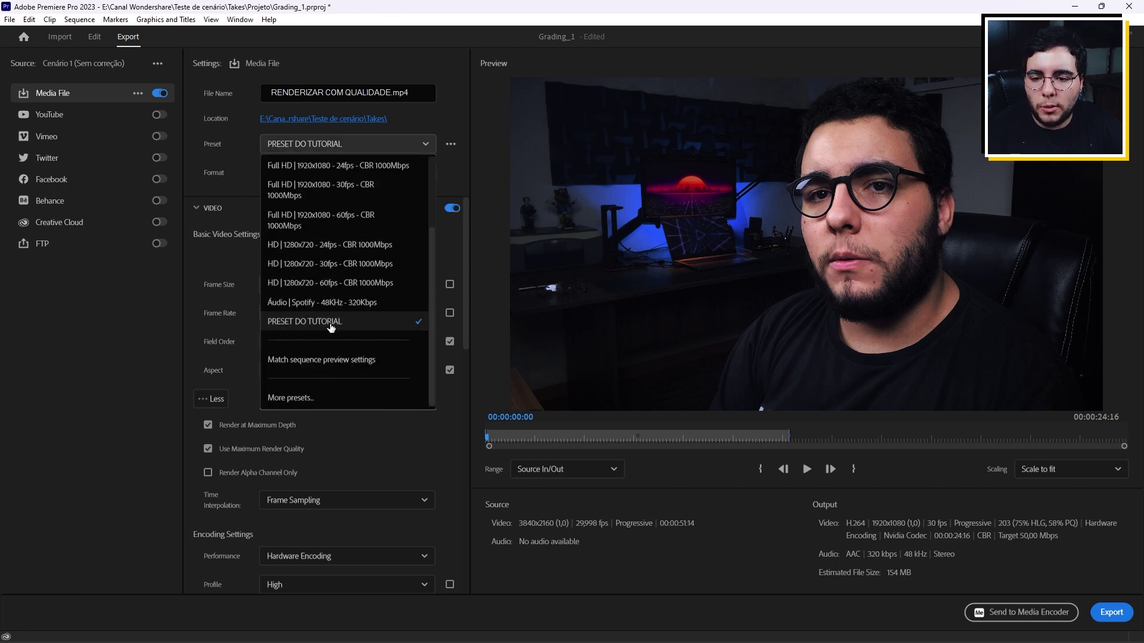
pyautogui.click(330, 323)
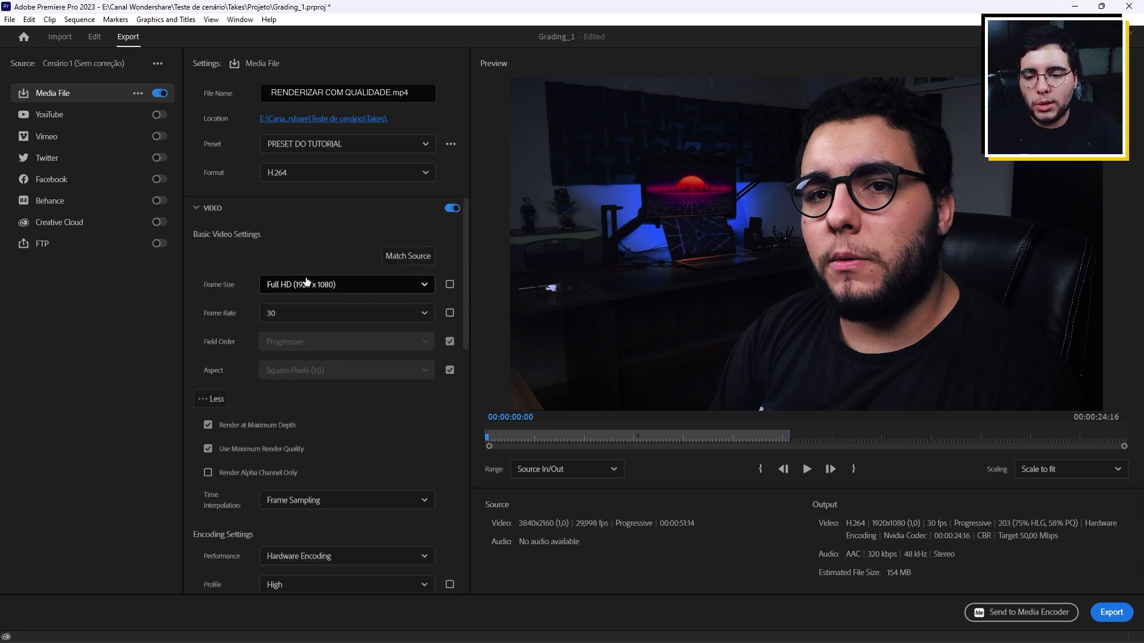
pyautogui.scroll(-10, 417, 387)
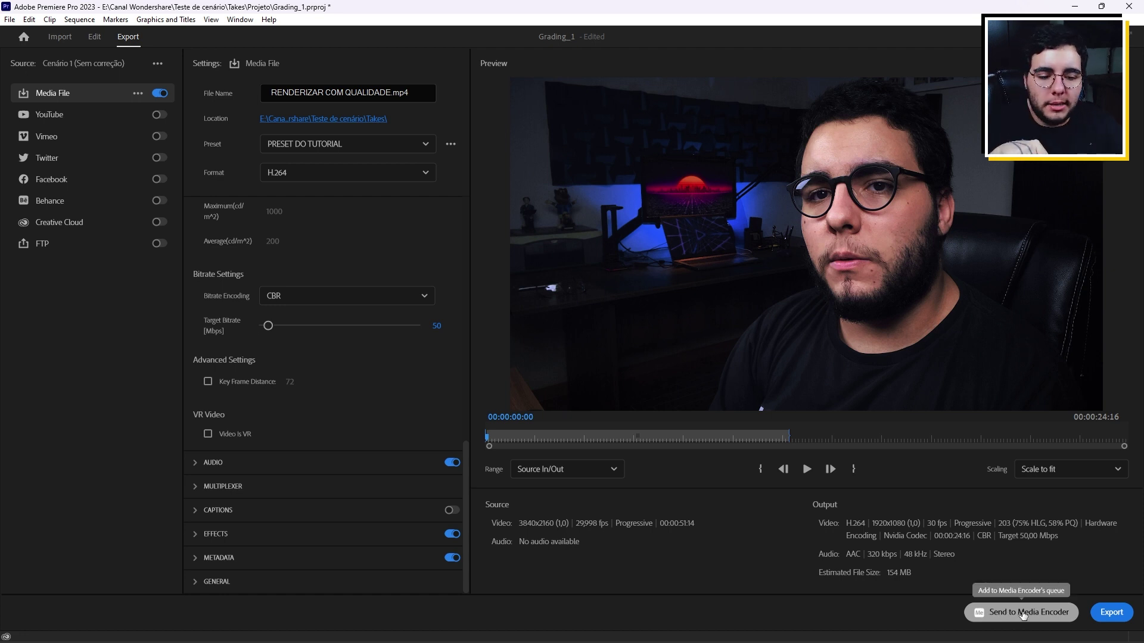
# Step: Send the sequence to Media Encoder as an H.264 job using PRESET DO TUTORIAL
pyautogui.click(1022, 613)
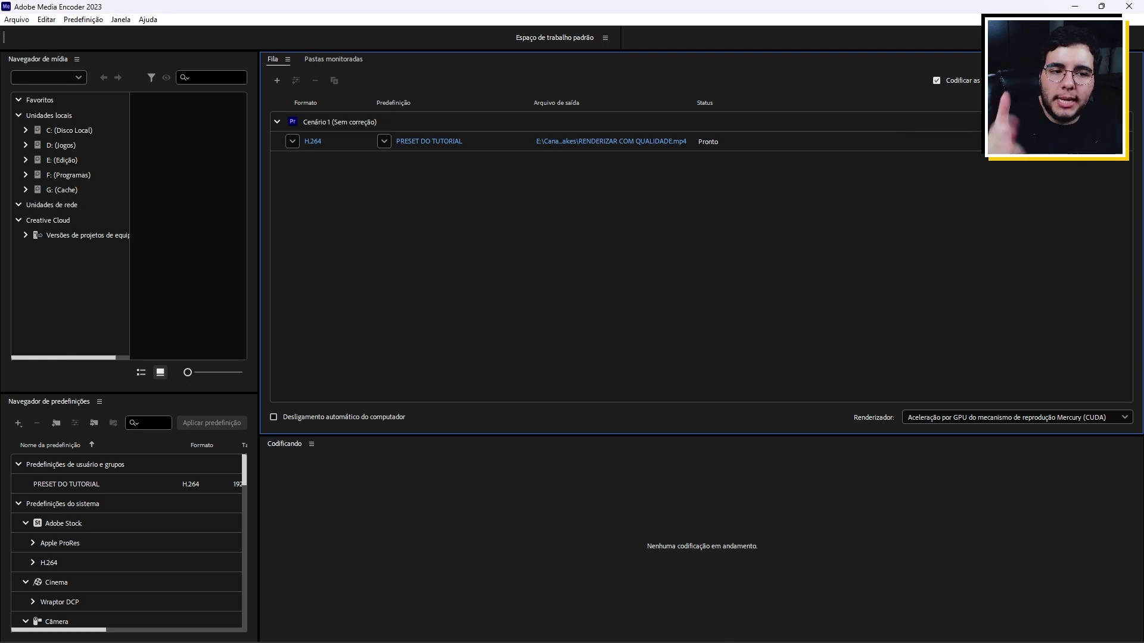
pyautogui.click(665, 630)
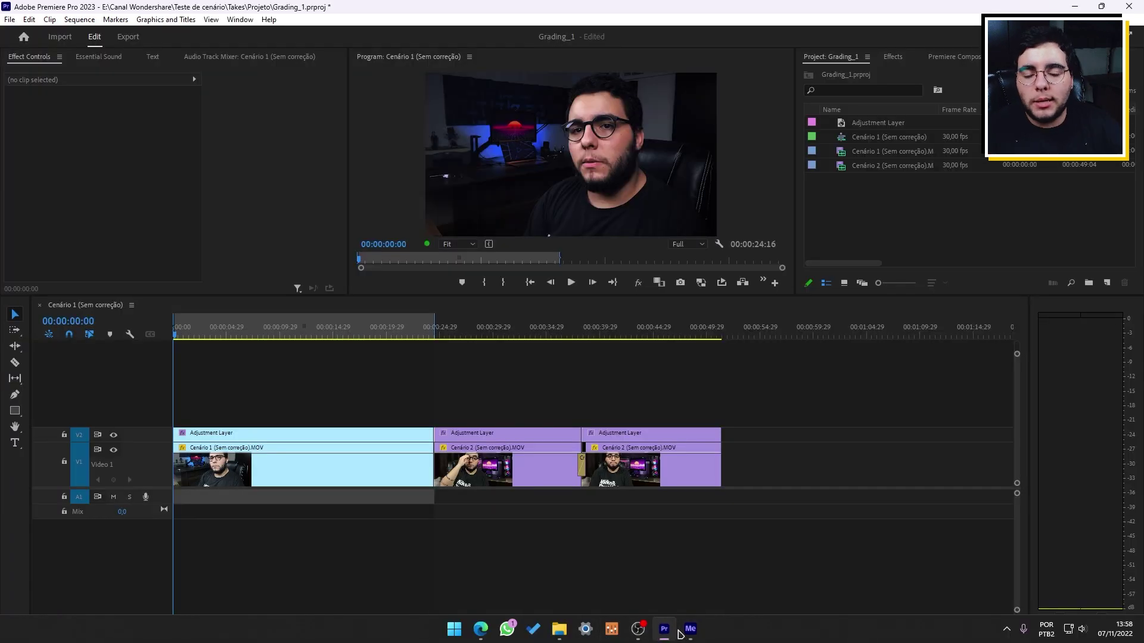
pyautogui.click(690, 631)
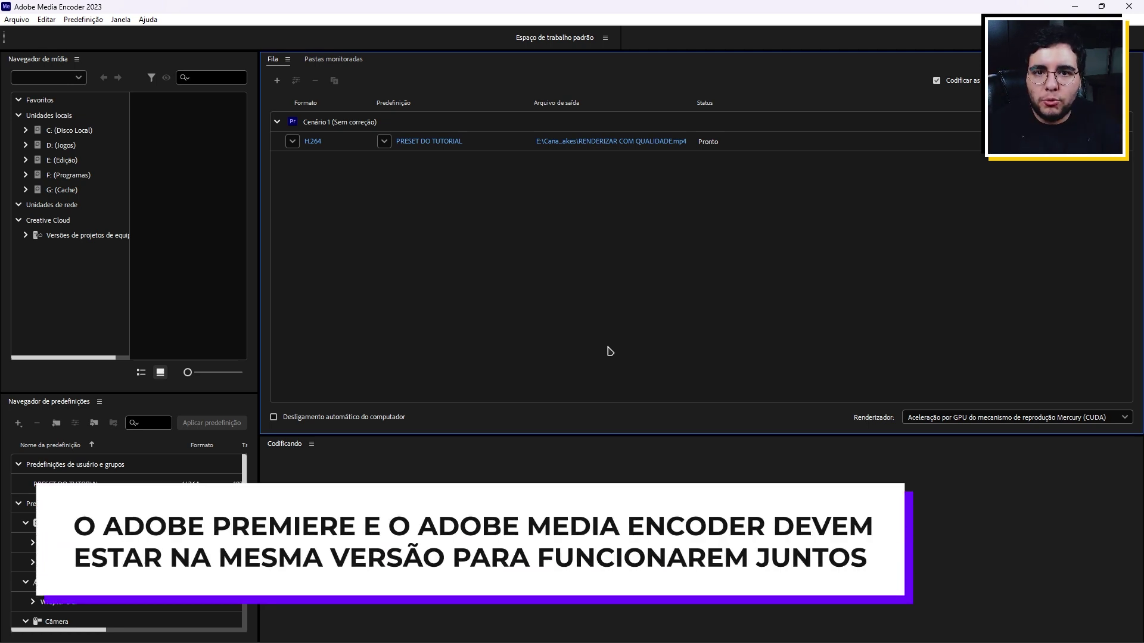
pyautogui.click(1007, 629)
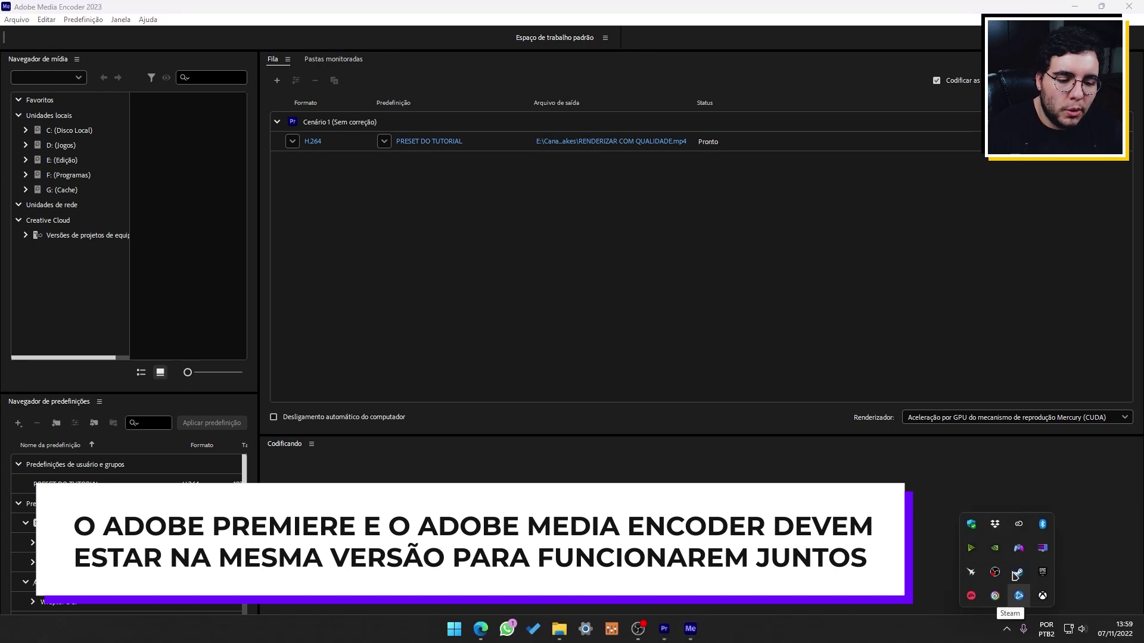
pyautogui.click(1017, 525)
pyautogui.scroll(-5, 571, 312)
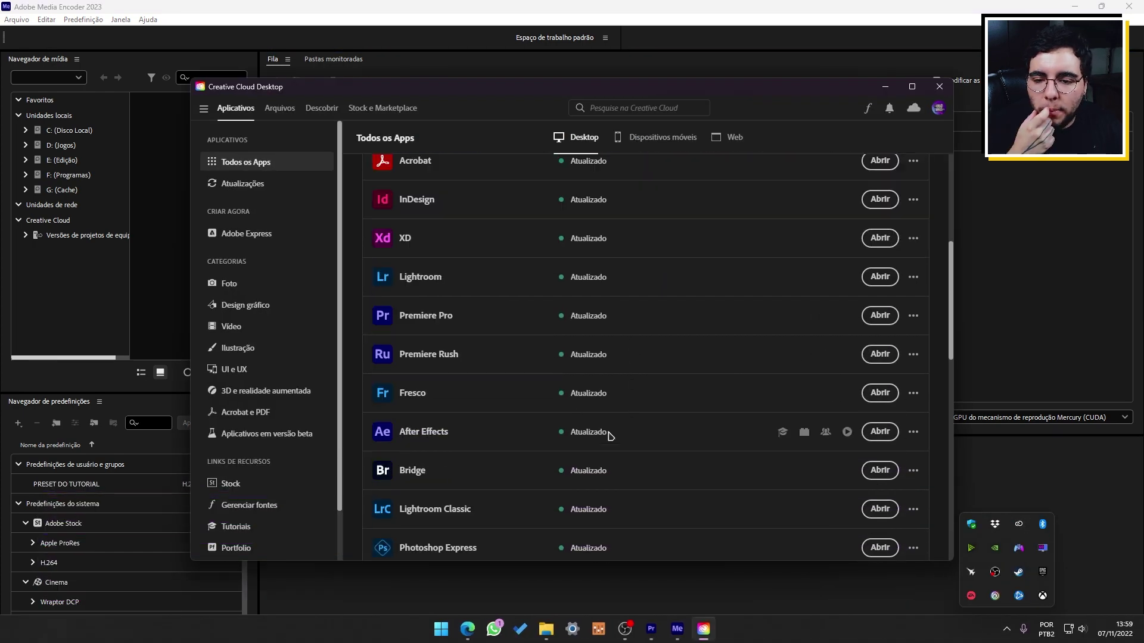
pyautogui.click(578, 316)
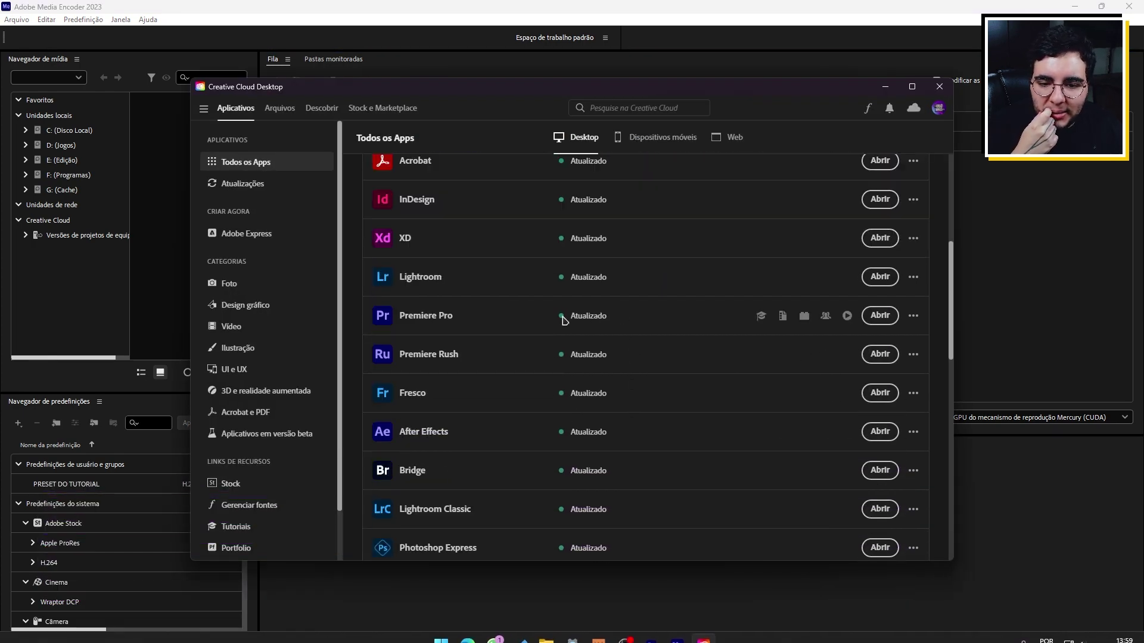
pyautogui.scroll(-2, 583, 330)
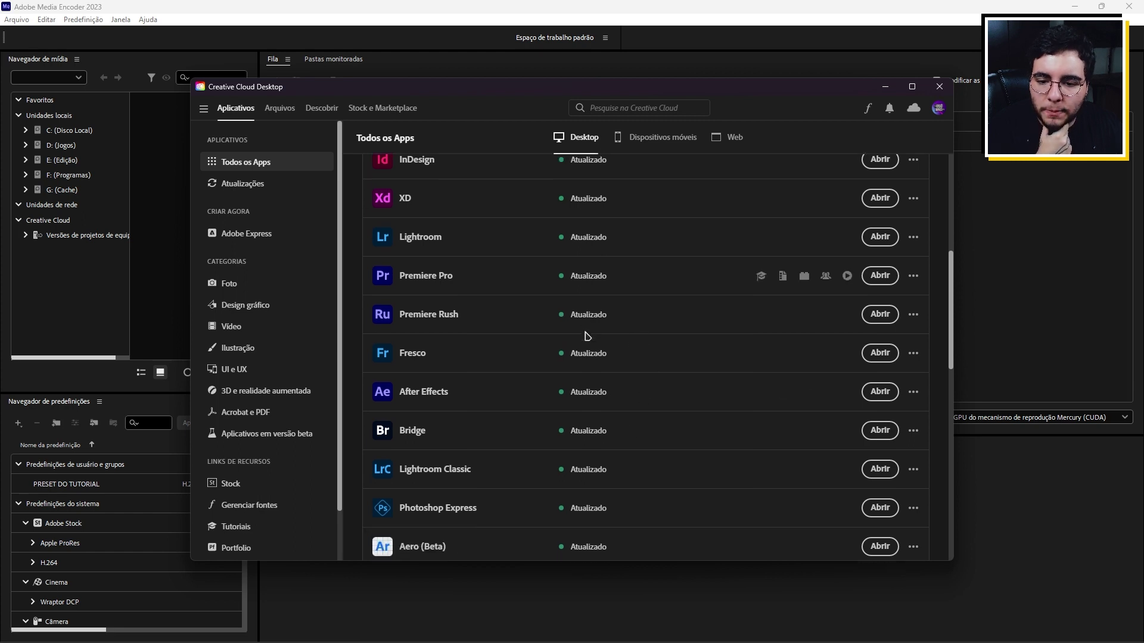
pyautogui.scroll(-5, 581, 333)
pyautogui.scroll(-4, 581, 333)
pyautogui.scroll(3, 582, 333)
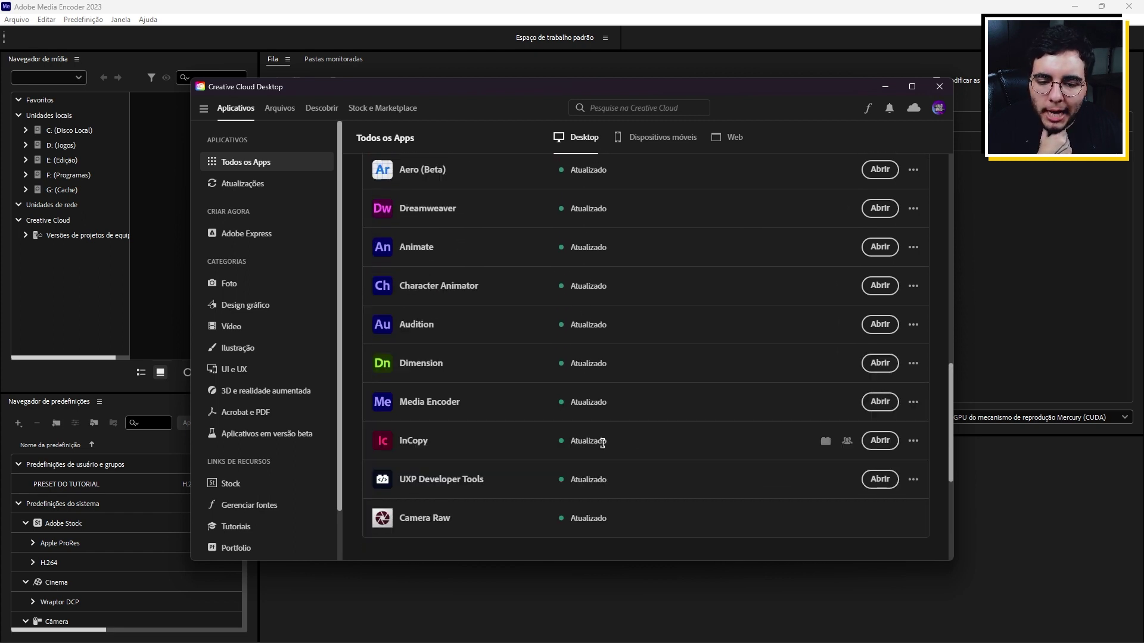
pyautogui.click(940, 86)
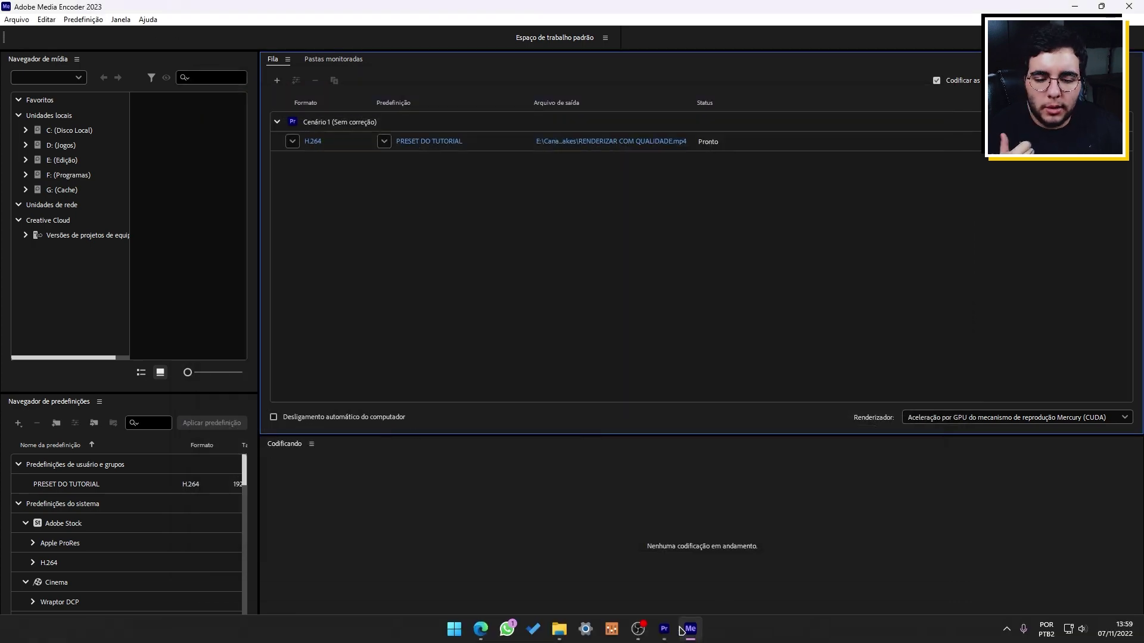
# Step: Return to Premiere Pro, showing the Grading_1 sequence in the Edit workspace
pyautogui.click(666, 634)
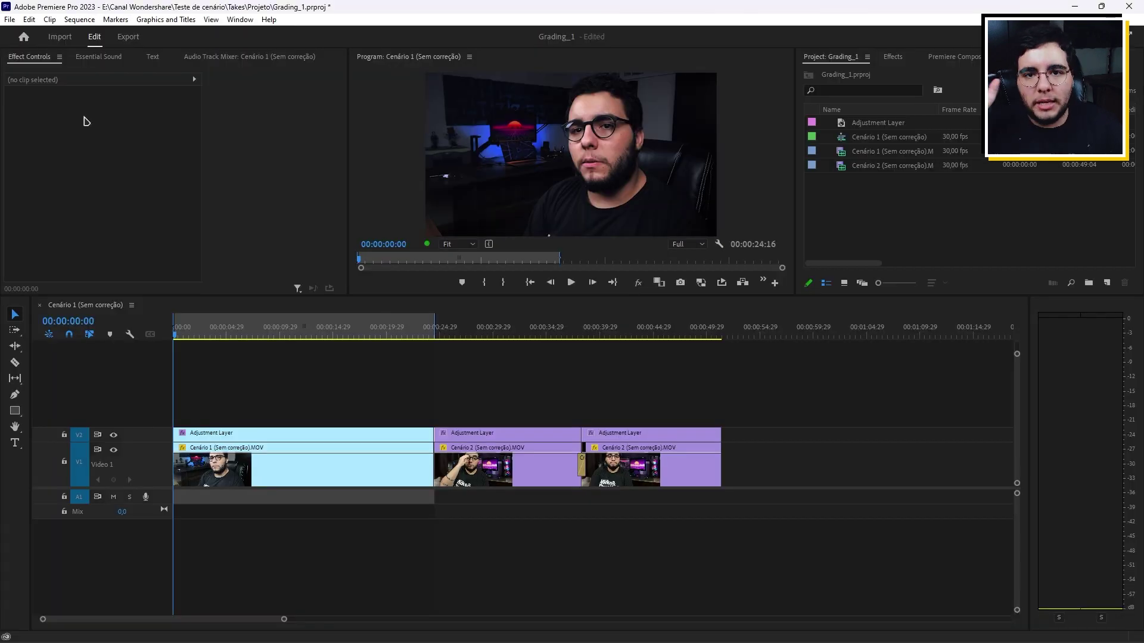